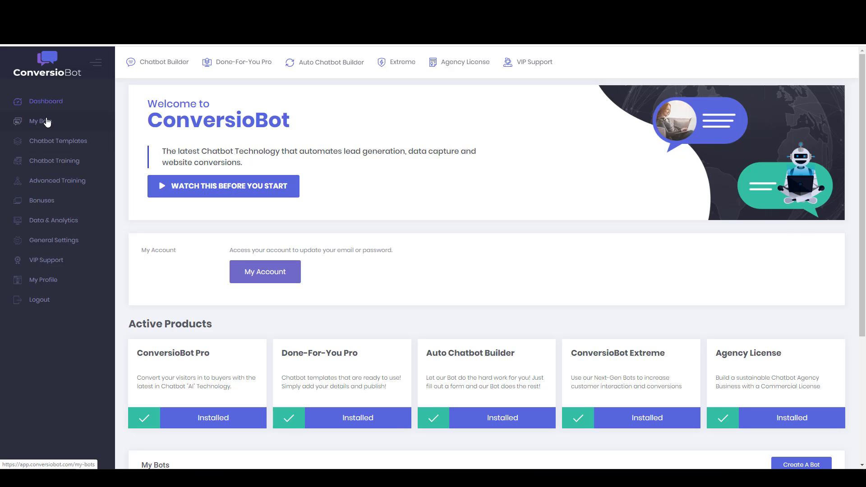
# Open My Bots to list Contact Us v1, Insurance Broker and BrokerBot.
pyautogui.click(47, 122)
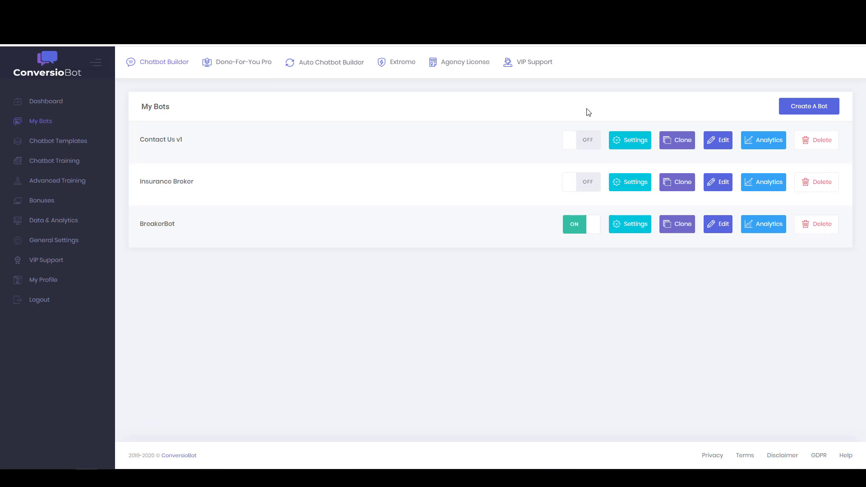
# Go to the Chatbot Templates page with Conference Registration, Cart Discount and other templates.
pyautogui.click(59, 141)
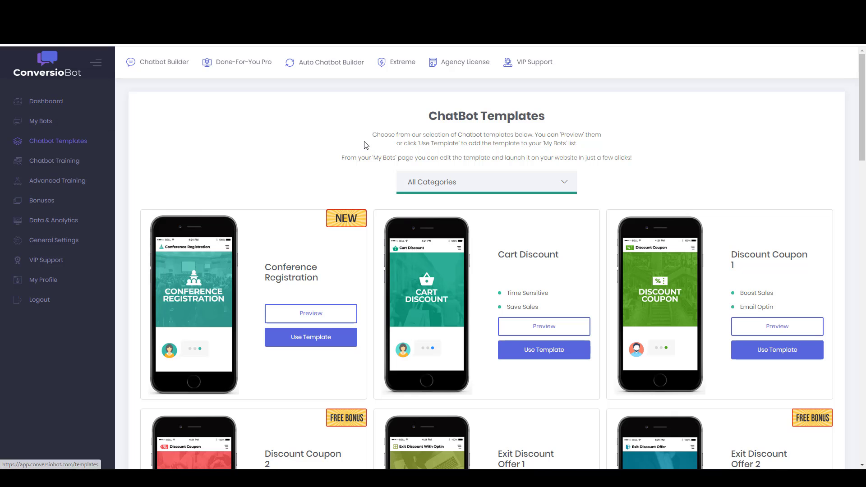
# Scroll the template grid until the Contact Us card is visible.
pyautogui.scroll(-10, 362, 144)
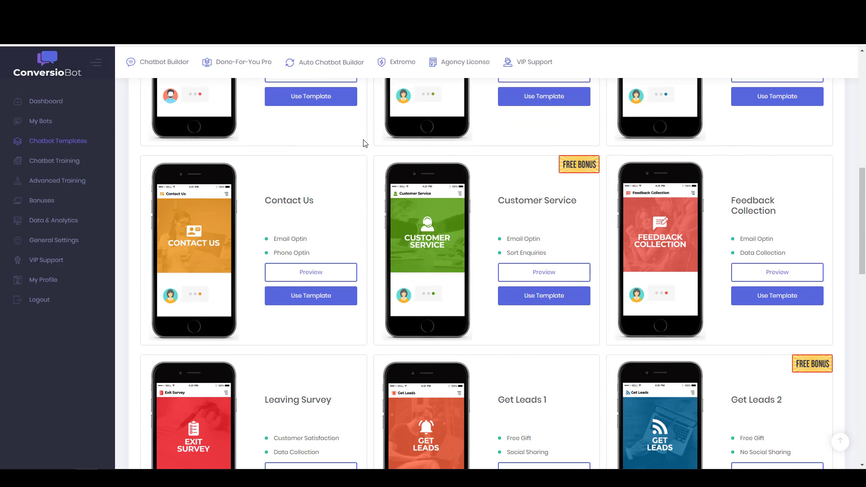
pyautogui.scroll(-4, 363, 141)
pyautogui.scroll(6, 374, 153)
pyautogui.scroll(8, 383, 160)
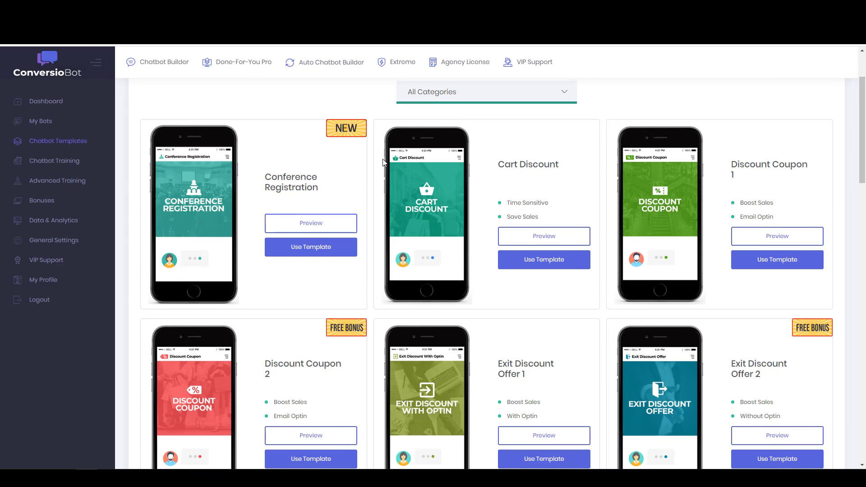
pyautogui.scroll(-5, 382, 162)
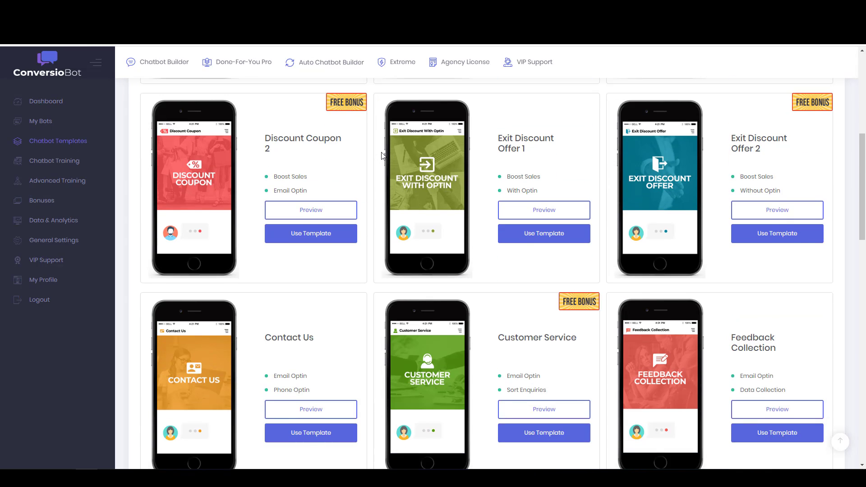
pyautogui.scroll(-3, 381, 156)
pyautogui.scroll(-1, 380, 154)
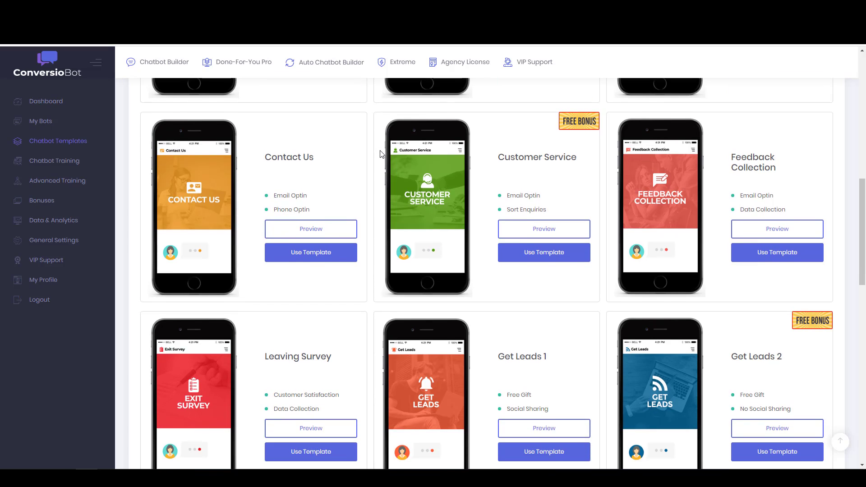
pyautogui.scroll(2, 380, 154)
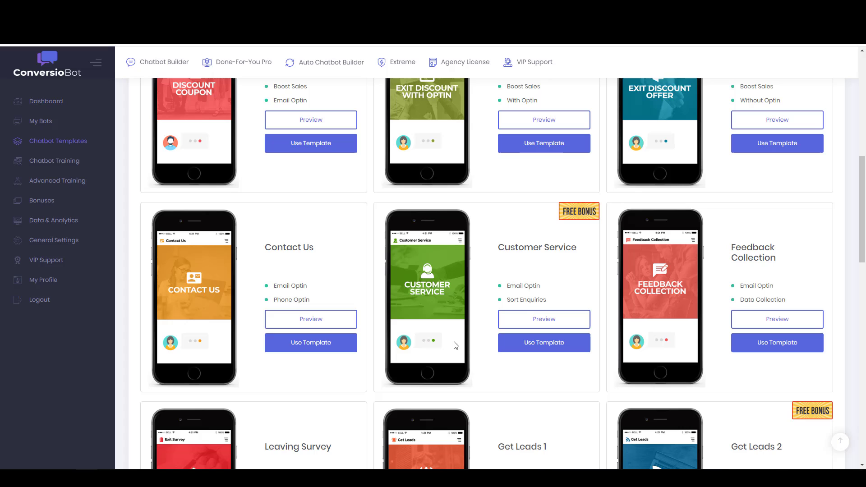
# Preview the Contact Us template, then copy it into my bots with Use Template.
pyautogui.click(308, 321)
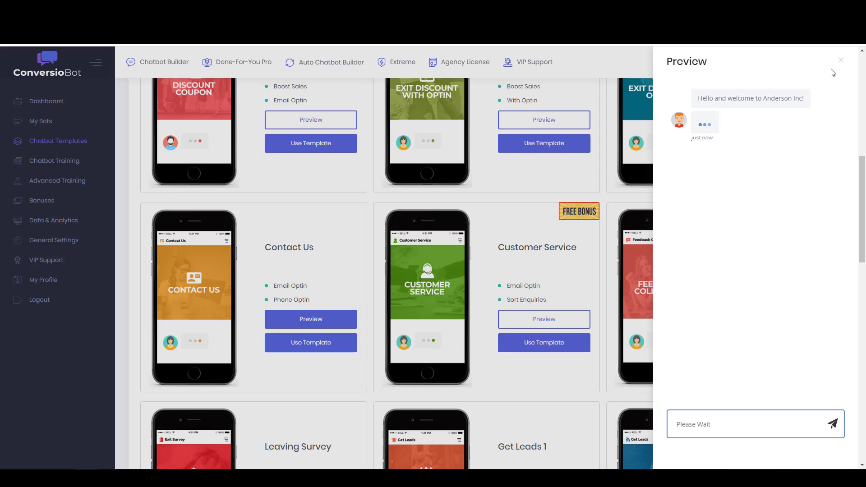
pyautogui.click(841, 61)
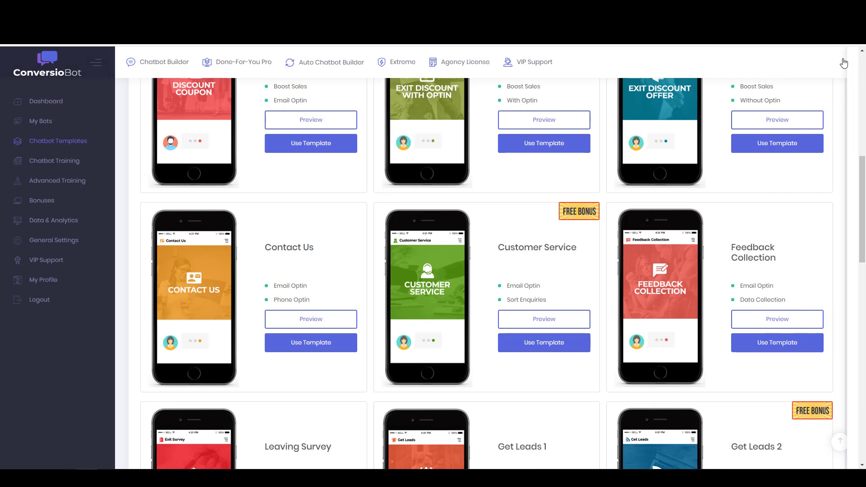
pyautogui.click(300, 350)
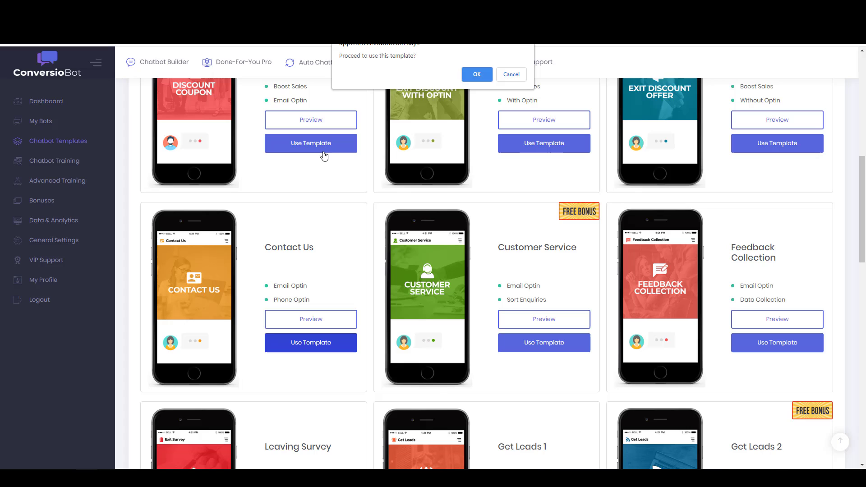
pyautogui.click(478, 75)
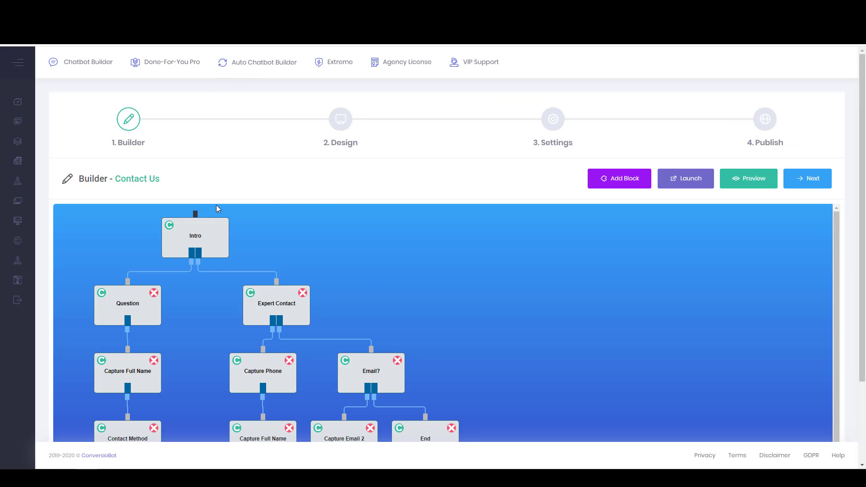
# In the Intro messages, replace Anderson Inc with the owner's website and ContactBot with AlexBot, then save.
pyautogui.scroll(-2, 319, 203)
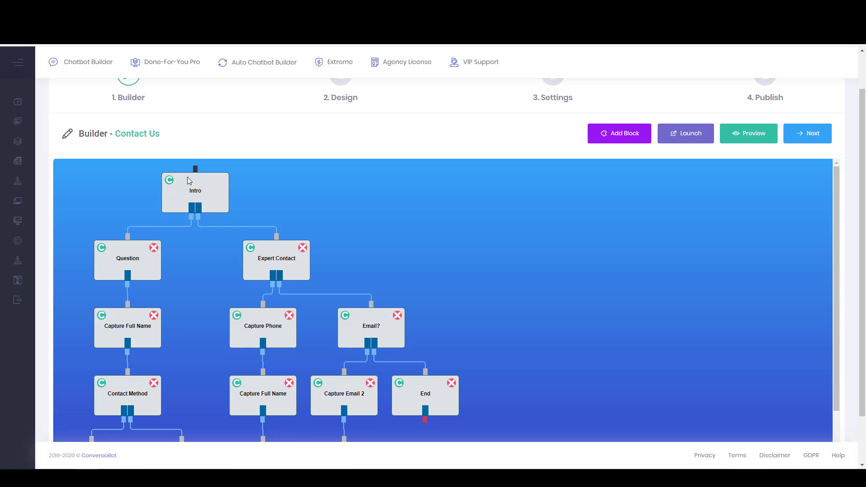
pyautogui.scroll(-2, 496, 201)
pyautogui.scroll(-2, 482, 203)
pyautogui.scroll(2, 451, 216)
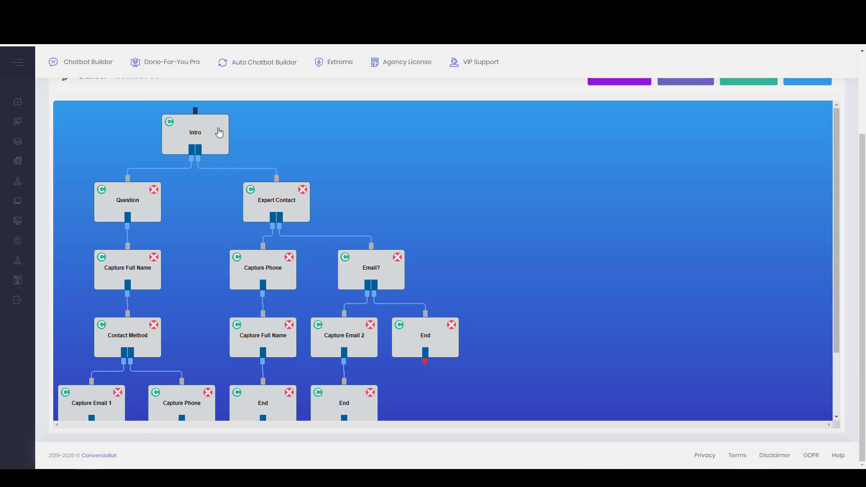
pyautogui.click(219, 132)
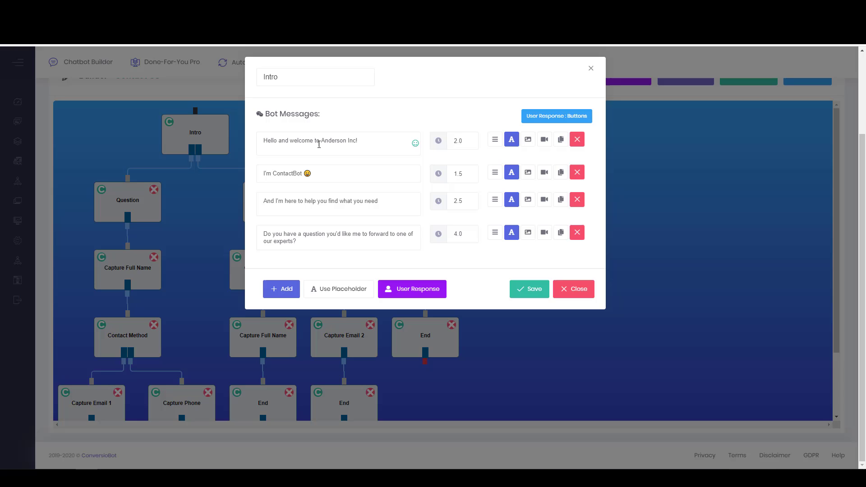
pyautogui.moveTo(321, 140); pyautogui.dragTo(356, 140)
pyautogui.write('Al')
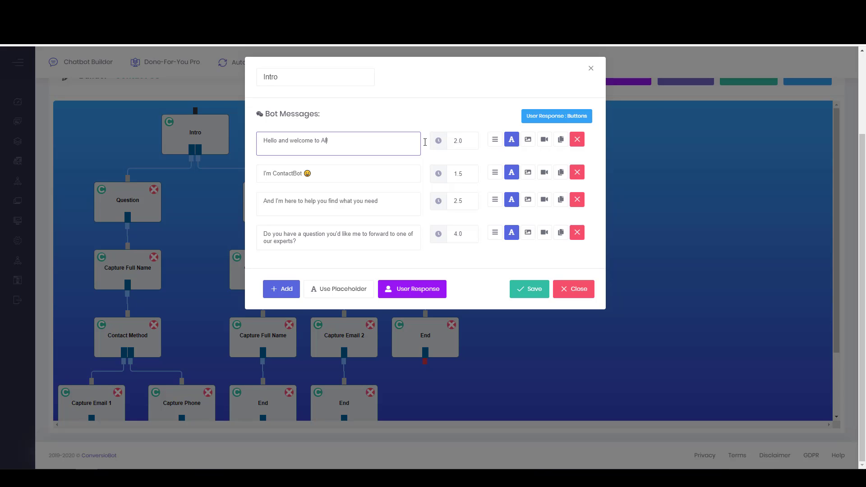
pyautogui.write('exTucker.ca!')
pyautogui.moveTo(273, 175); pyautogui.dragTo(301, 175)
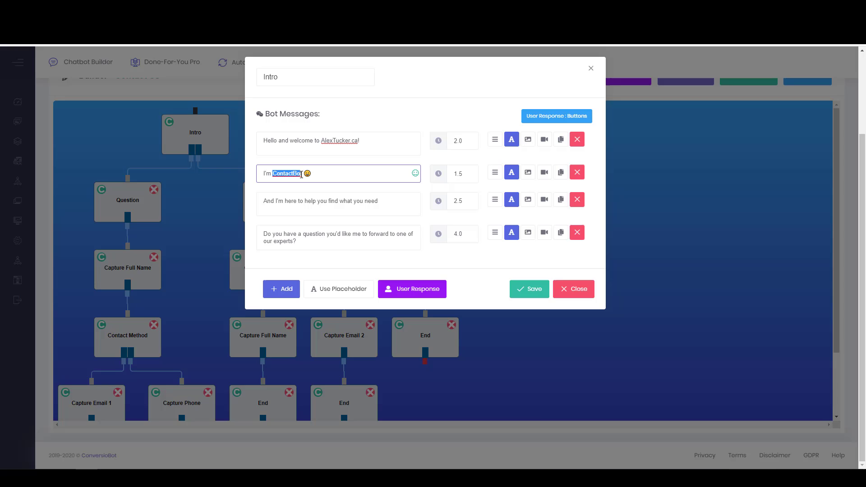
pyautogui.write('AlexBot')
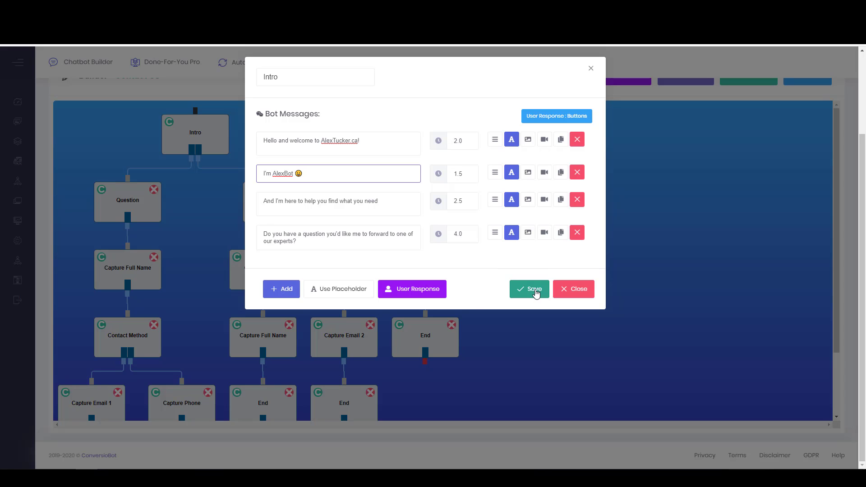
pyautogui.click(536, 293)
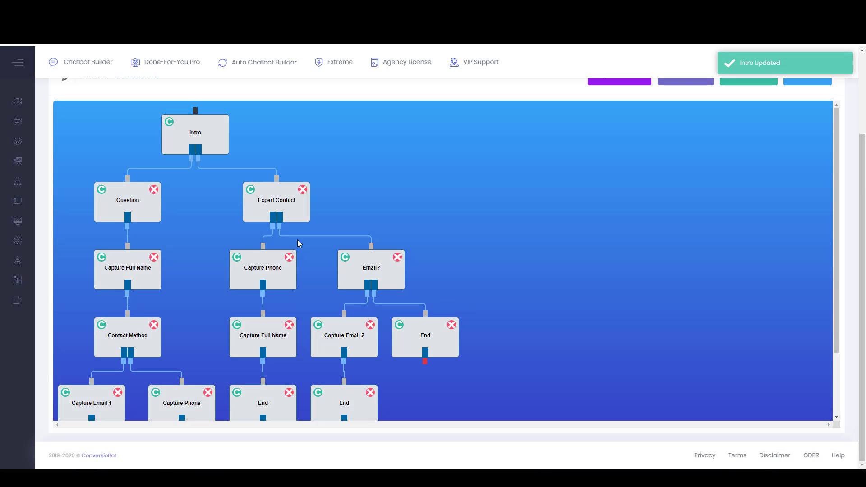
# Review the Intro, Question and Expert Contact blocks, then delete the Question block.
pyautogui.click(195, 131)
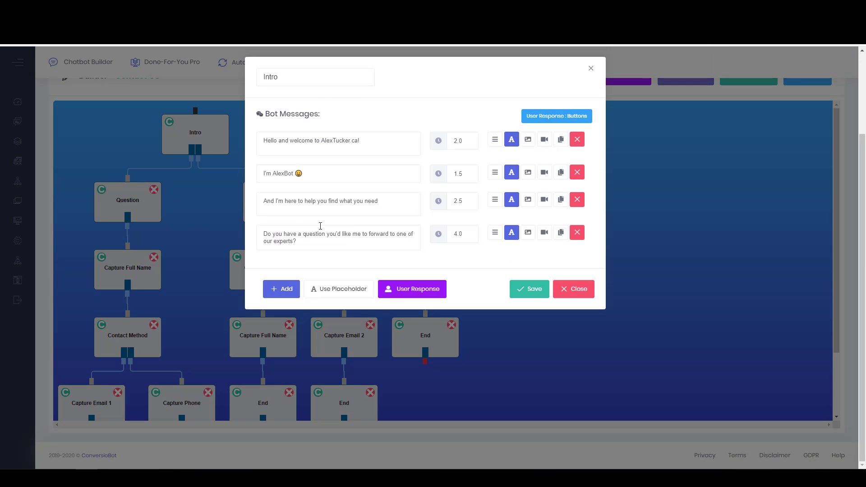
pyautogui.click(565, 290)
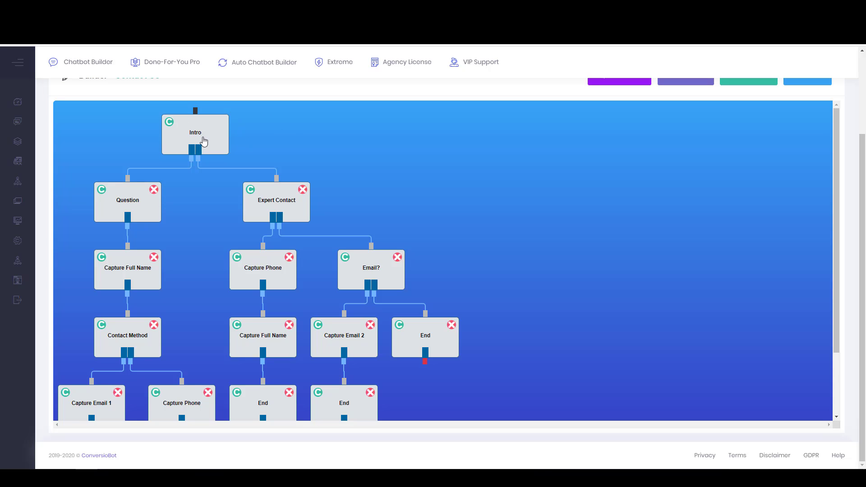
pyautogui.click(131, 195)
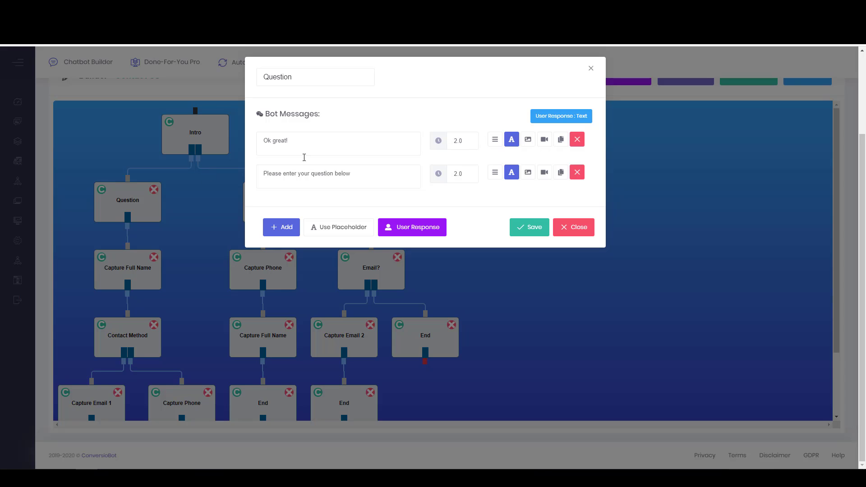
pyautogui.click(590, 68)
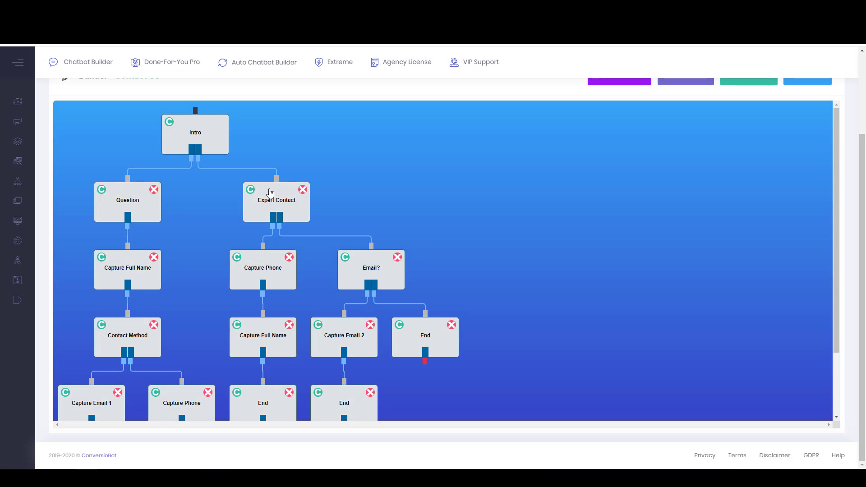
pyautogui.click(270, 192)
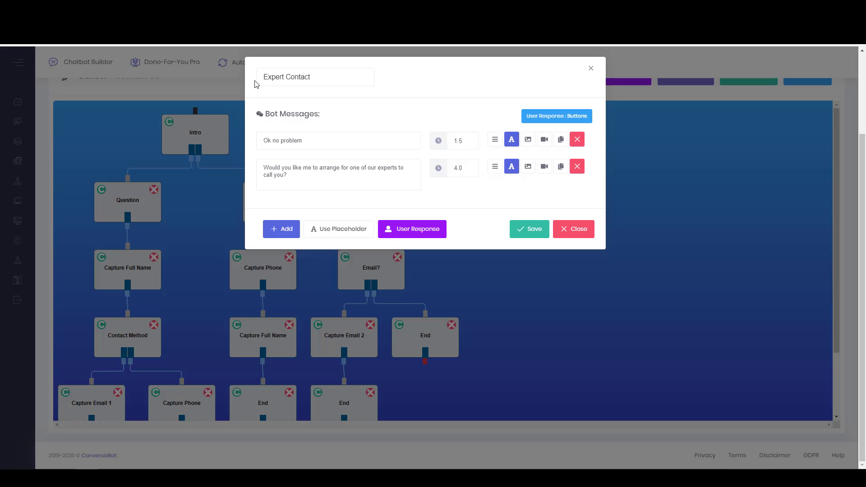
pyautogui.click(590, 69)
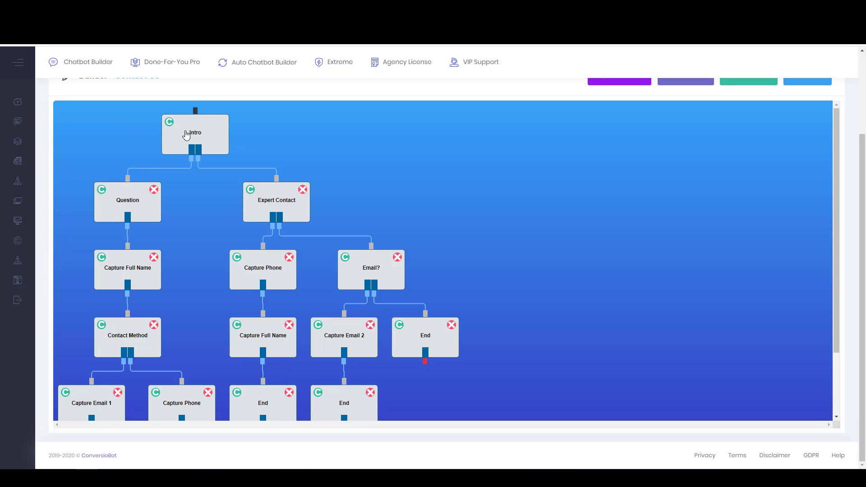
pyautogui.click(153, 190)
pyautogui.click(470, 78)
# Reword the Intro's third message to ask whether the visitor is trying to reach the owner.
pyautogui.click(192, 134)
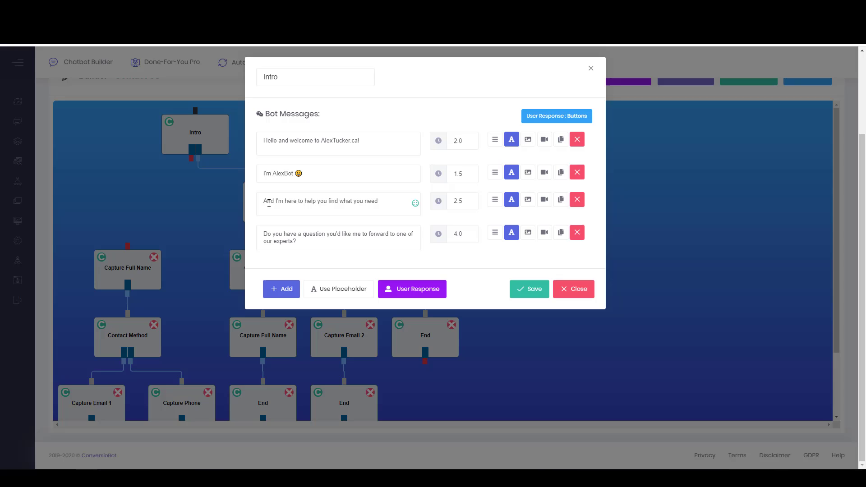
pyautogui.moveTo(388, 201); pyautogui.dragTo(247, 203)
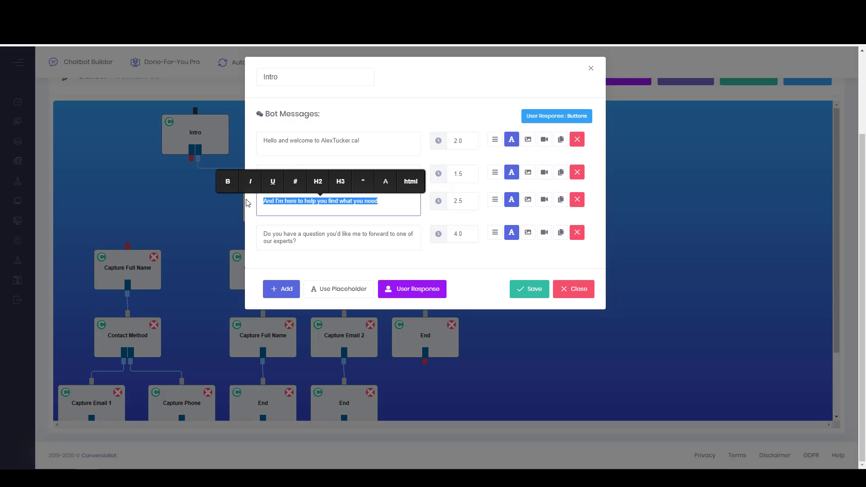
pyautogui.write('W')
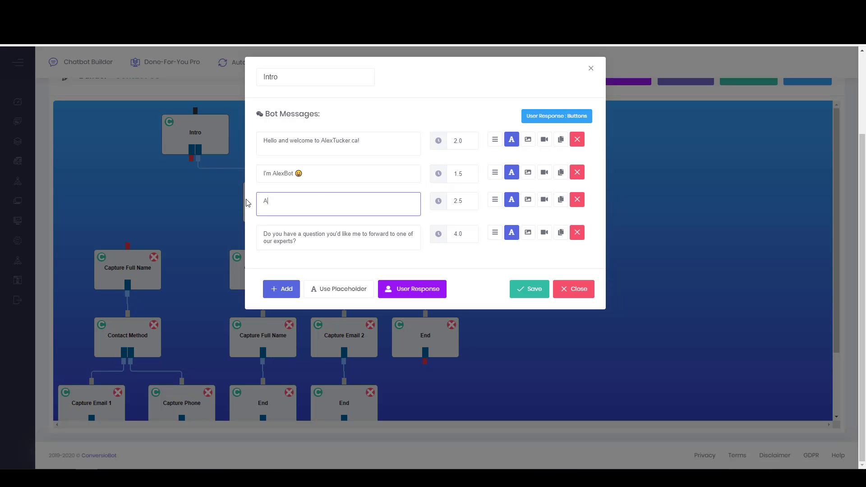
pyautogui.write('Are you trying to get in touch with Alex?')
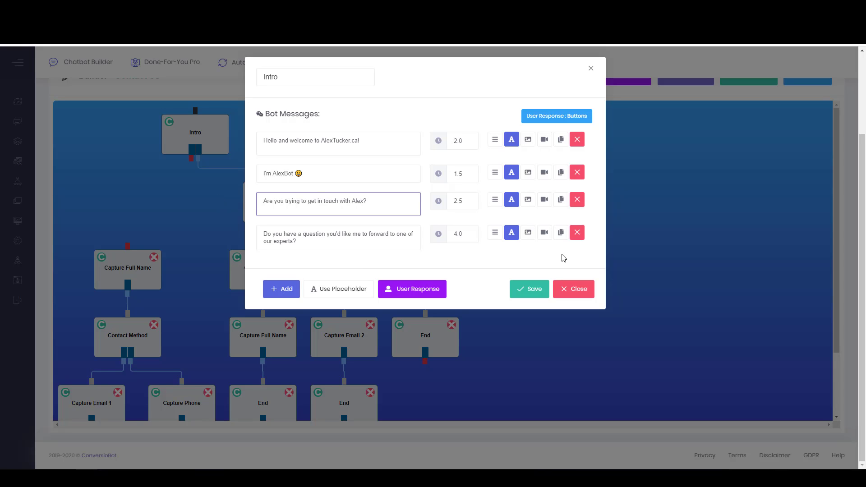
# Delete the fourth Intro message, keep the Yes/No reply buttons, and save the block.
pyautogui.click(577, 232)
pyautogui.click(476, 74)
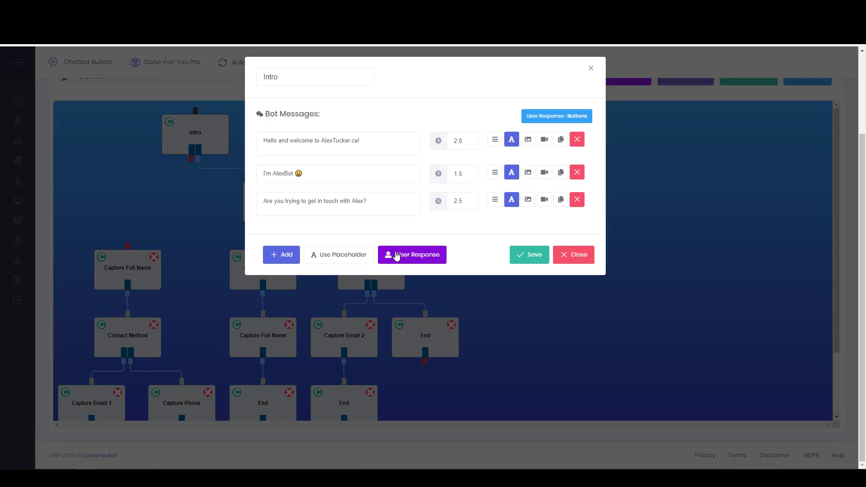
pyautogui.click(397, 256)
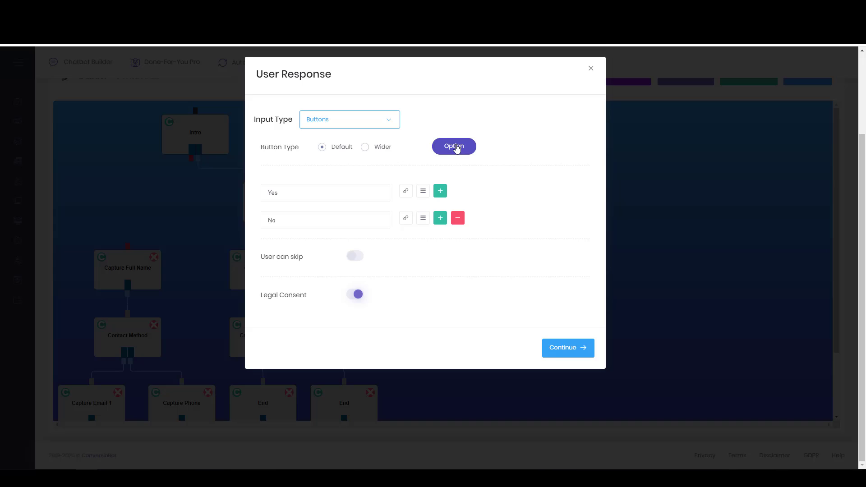
pyautogui.click(584, 351)
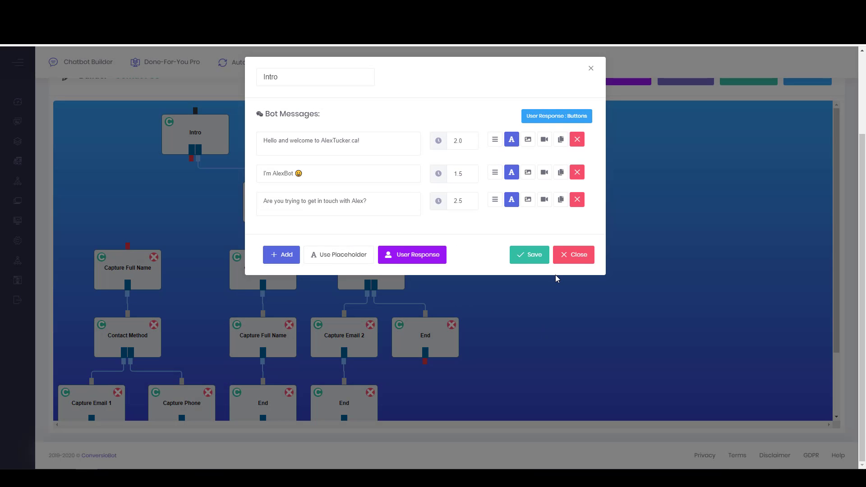
pyautogui.click(534, 259)
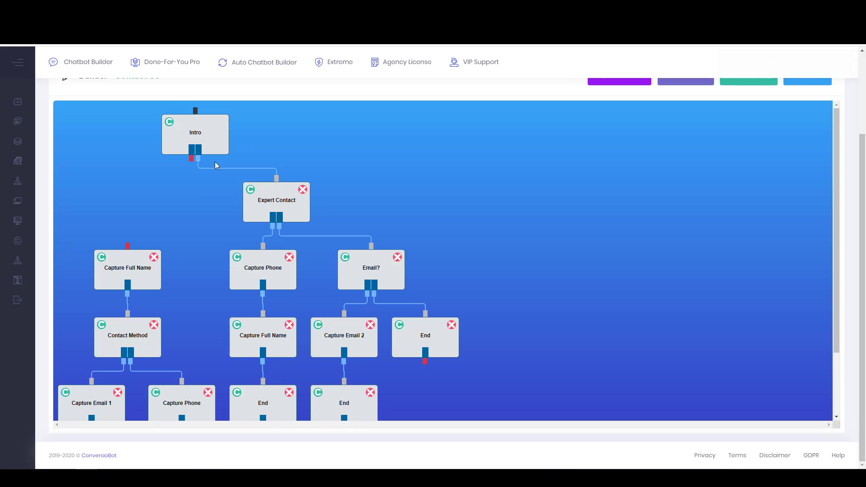
# Remove Capture Full Name, Contact Method, Capture Email 1 and Capture Phone, confirming each deletion.
pyautogui.click(154, 257)
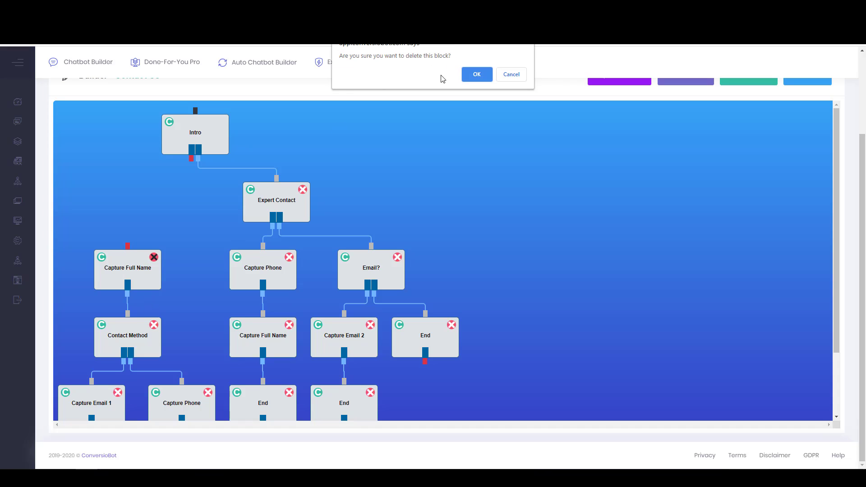
pyautogui.click(470, 77)
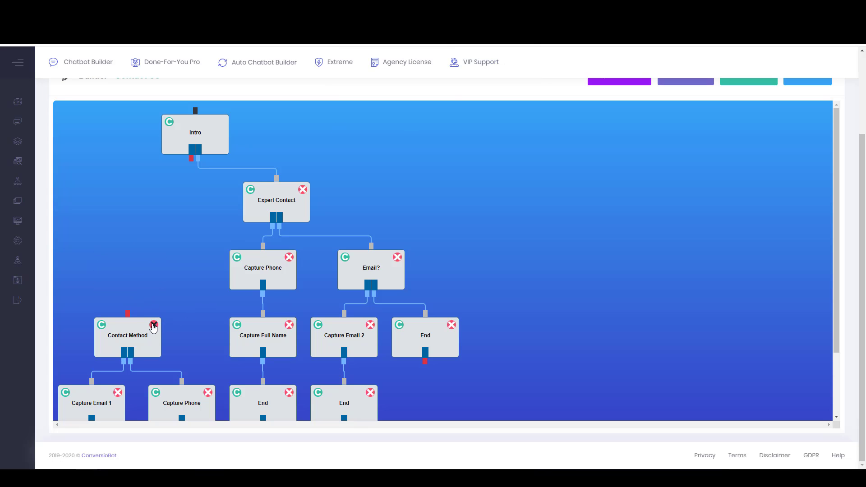
pyautogui.click(153, 324)
pyautogui.click(473, 75)
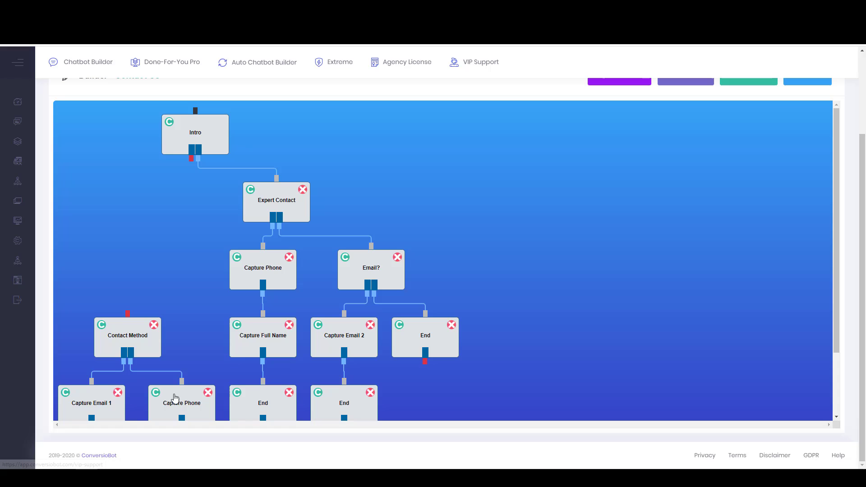
pyautogui.click(118, 392)
pyautogui.click(475, 75)
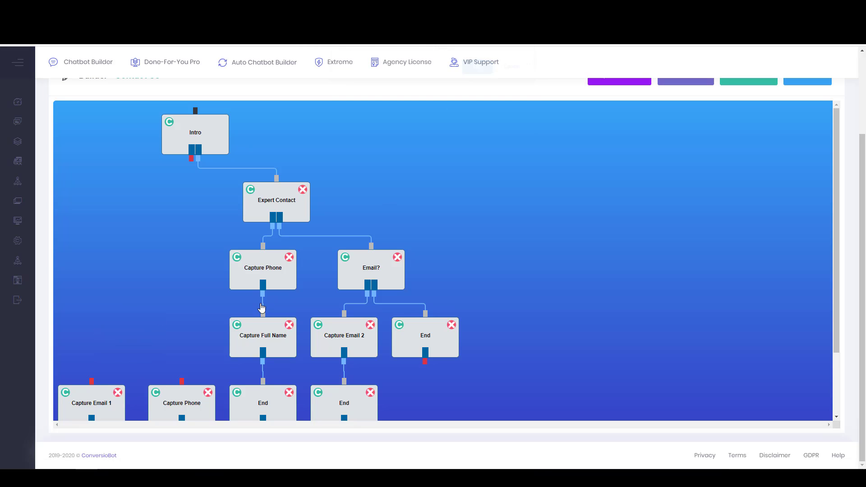
pyautogui.click(208, 392)
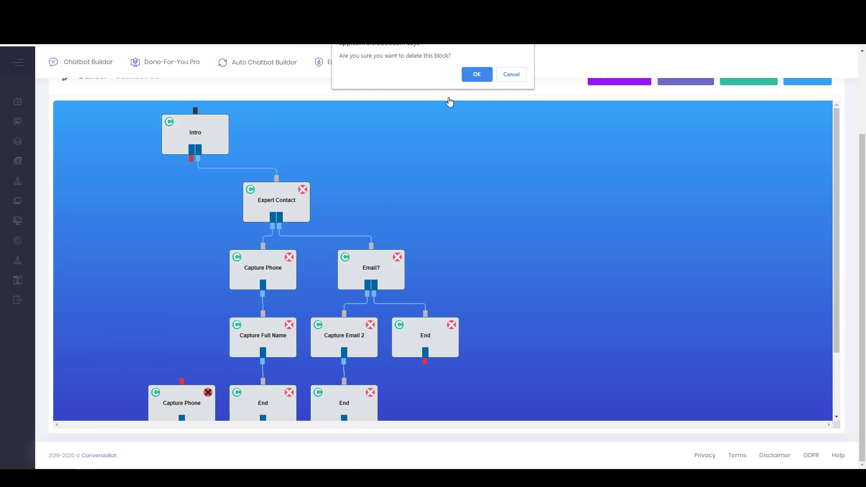
pyautogui.click(476, 75)
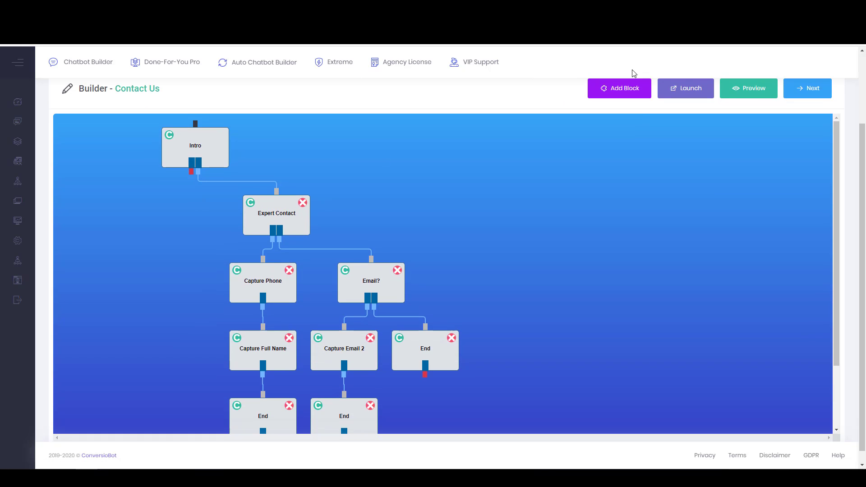
# Add New Block 17 and link it beneath the Intro block.
pyautogui.click(618, 88)
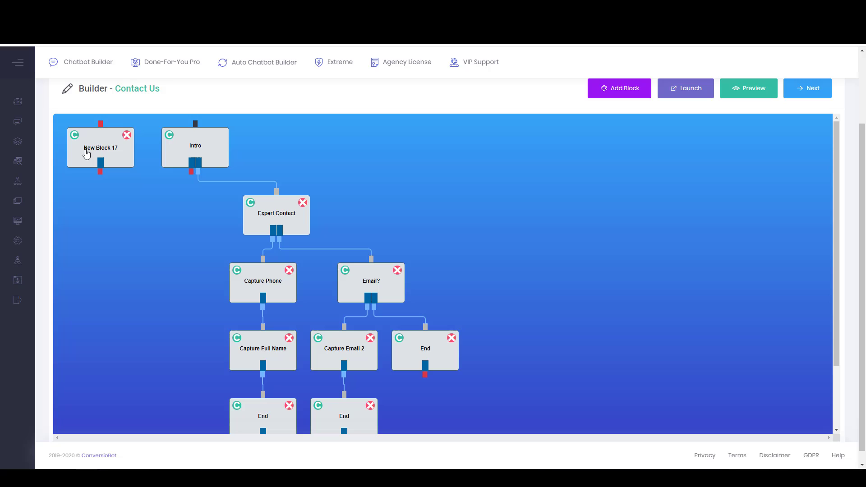
pyautogui.moveTo(92, 160); pyautogui.dragTo(120, 228)
pyautogui.click(127, 215)
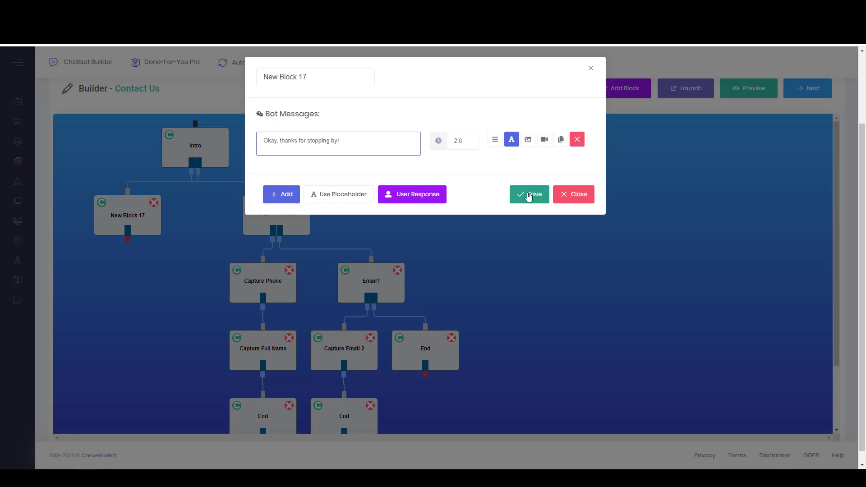
# Make New Block 17 end the chat with 'Okay, thanks for stopping by!' and share icons, then save.
pyautogui.click(439, 199)
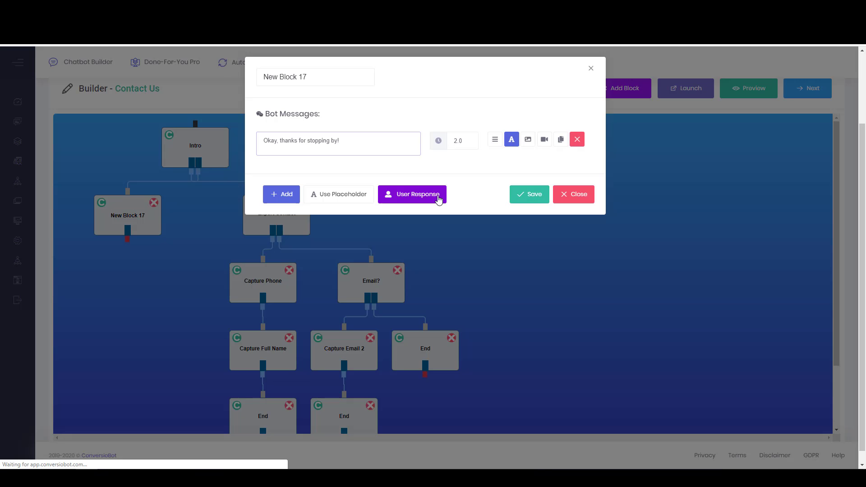
pyautogui.click(396, 122)
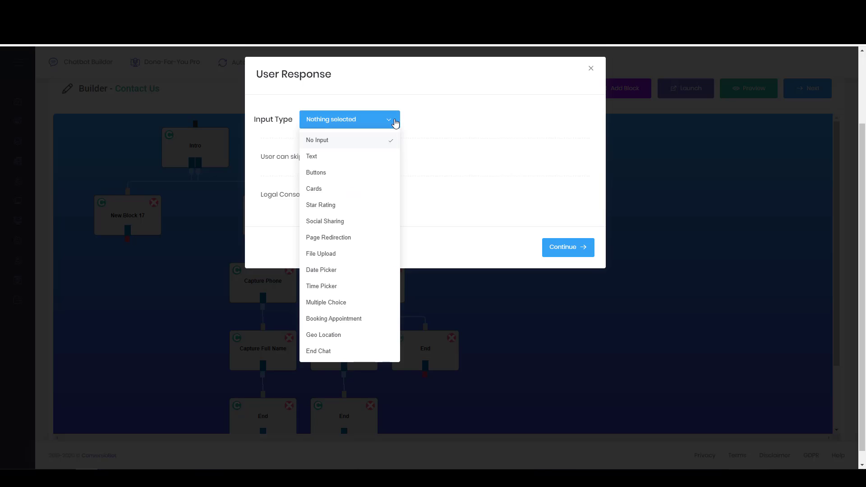
pyautogui.click(334, 351)
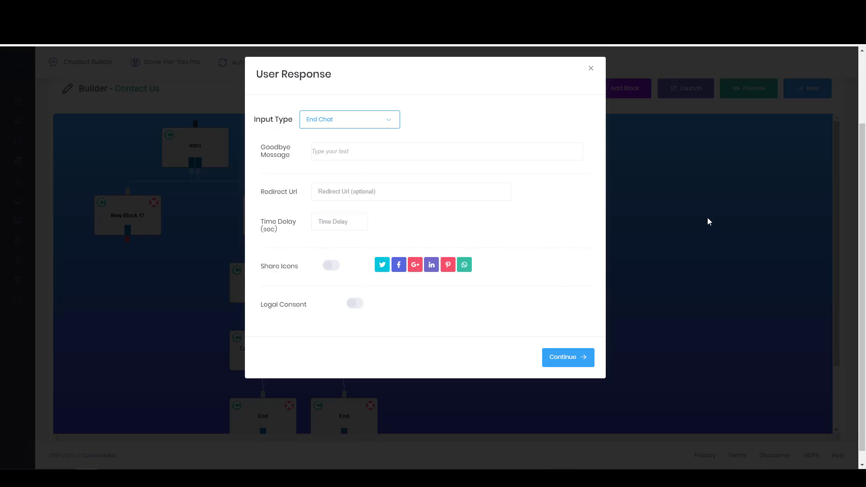
pyautogui.click(339, 151)
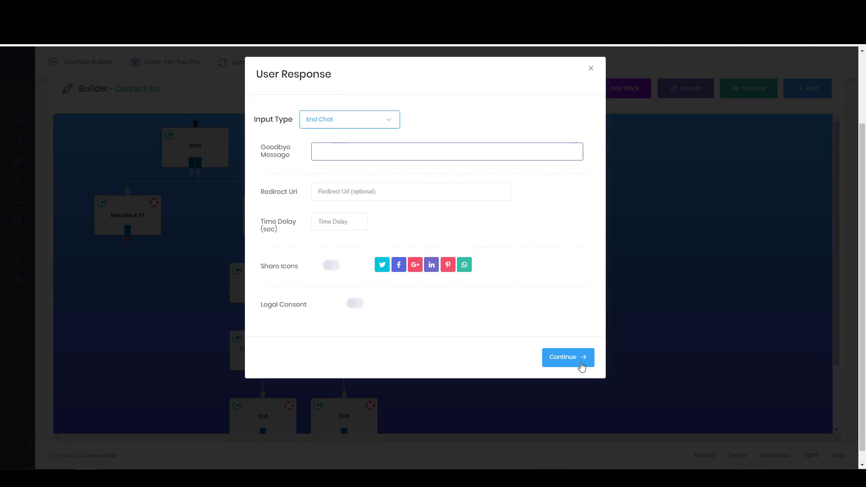
pyautogui.click(331, 266)
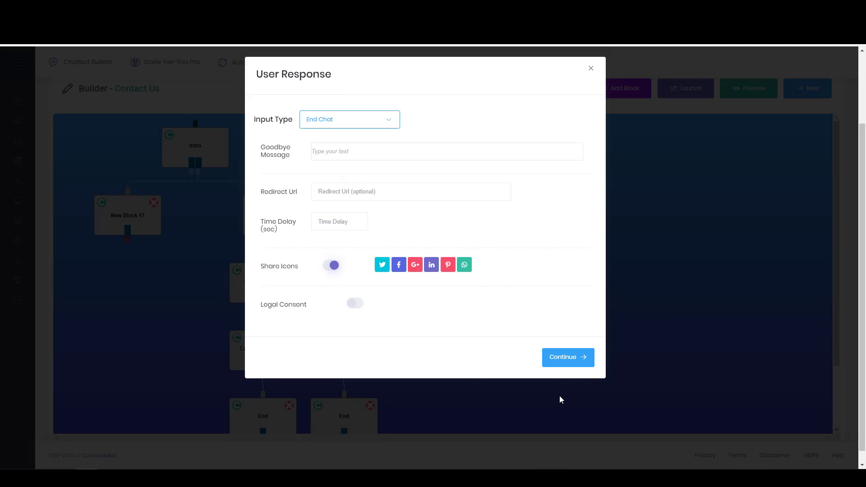
pyautogui.click(562, 364)
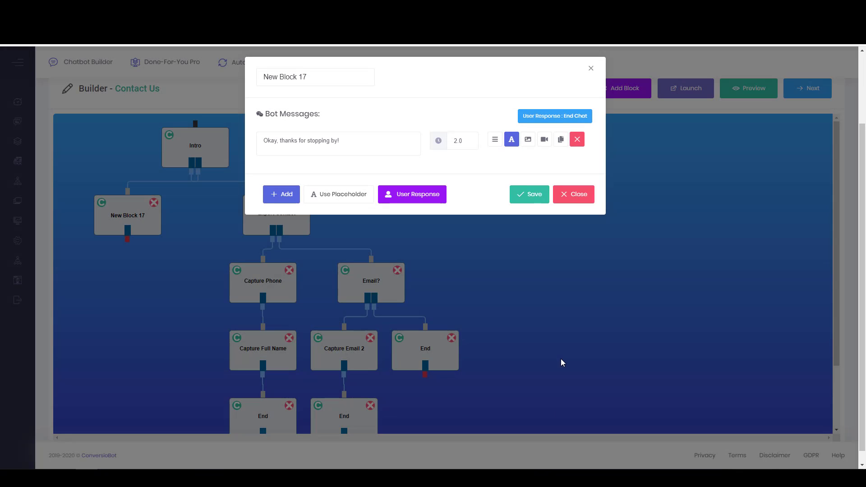
pyautogui.click(529, 200)
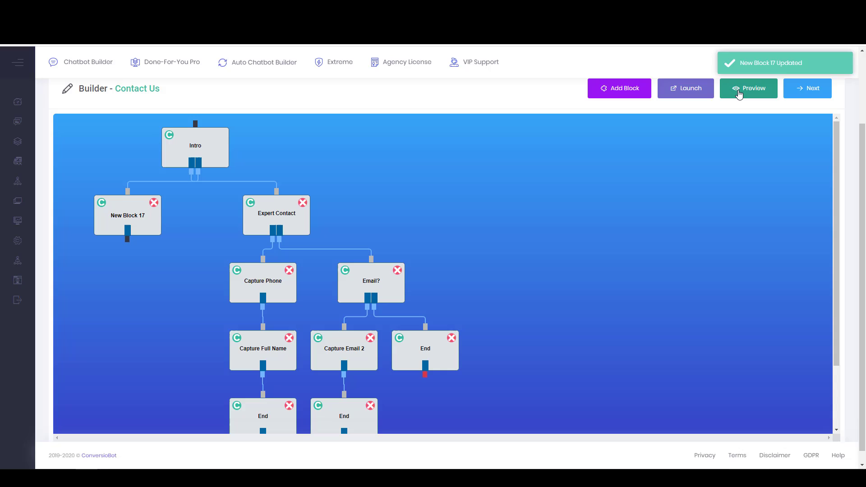
# Test the chatbot preview by answering No, then restart it from the opening greeting.
pyautogui.click(747, 88)
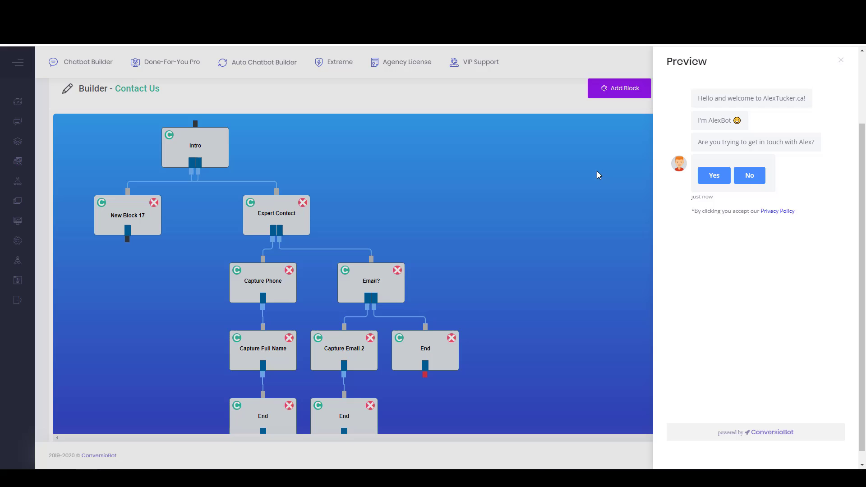
pyautogui.click(746, 177)
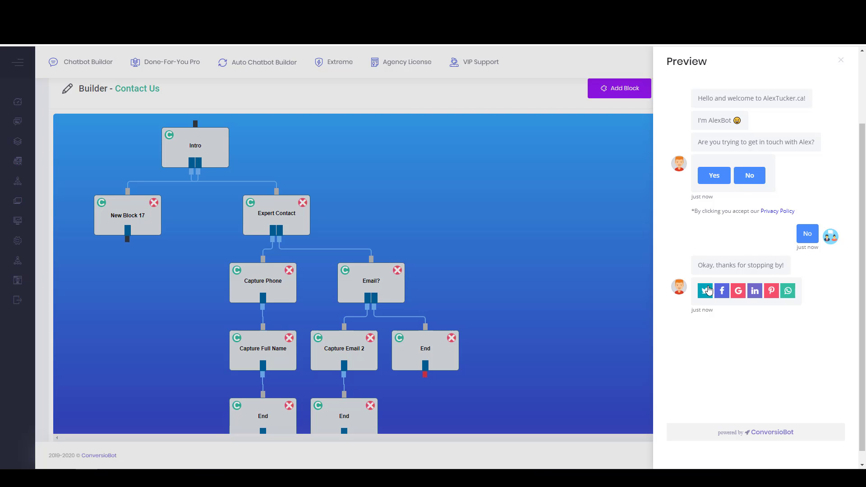
pyautogui.click(841, 60)
pyautogui.click(752, 95)
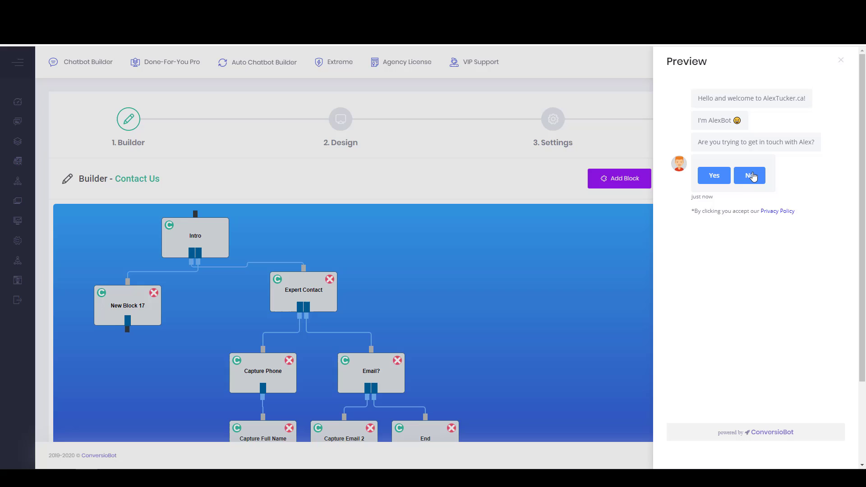
# Answer Yes, No, Yes in the preview chat until it asks for an email, then close the preview.
pyautogui.click(716, 180)
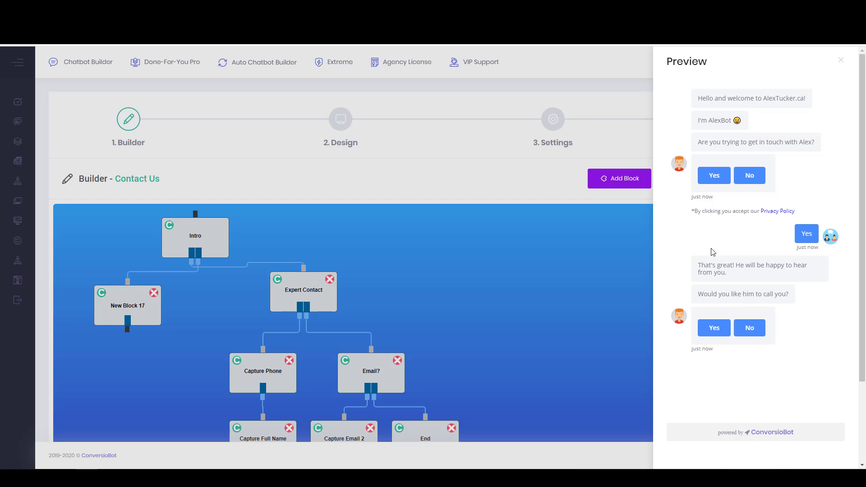
pyautogui.click(749, 328)
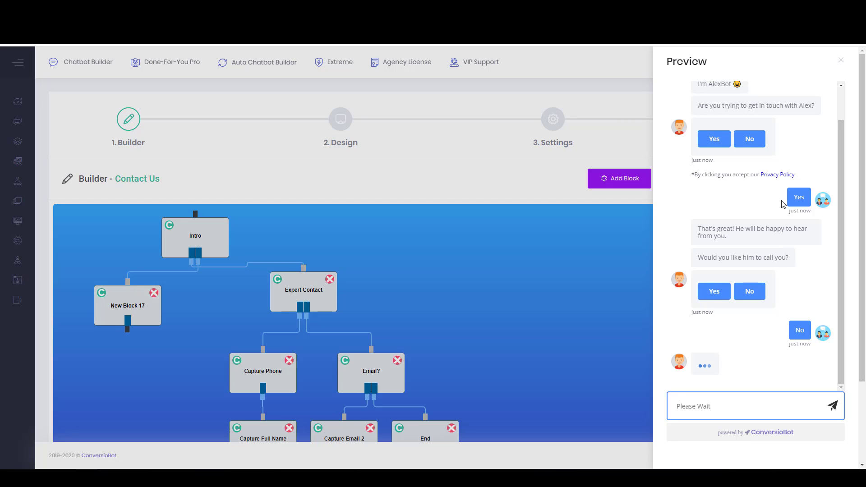
pyautogui.click(720, 356)
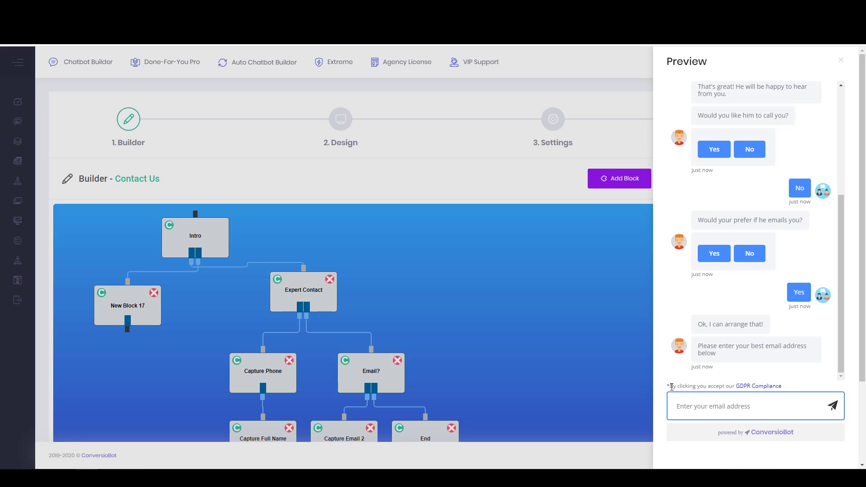
pyautogui.scroll(-3, 697, 335)
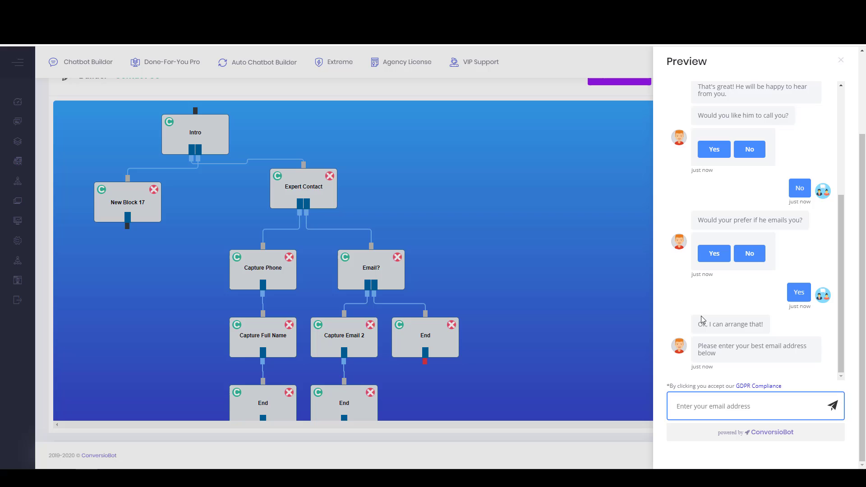
pyautogui.click(840, 60)
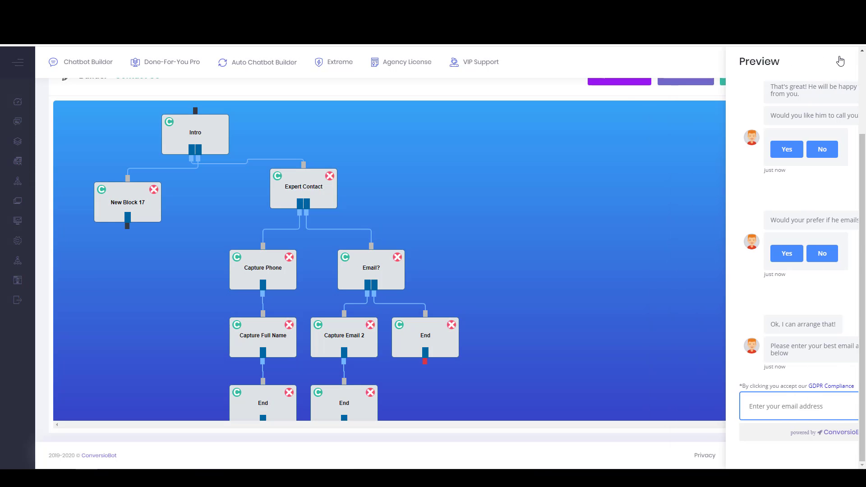
pyautogui.scroll(3, 626, 180)
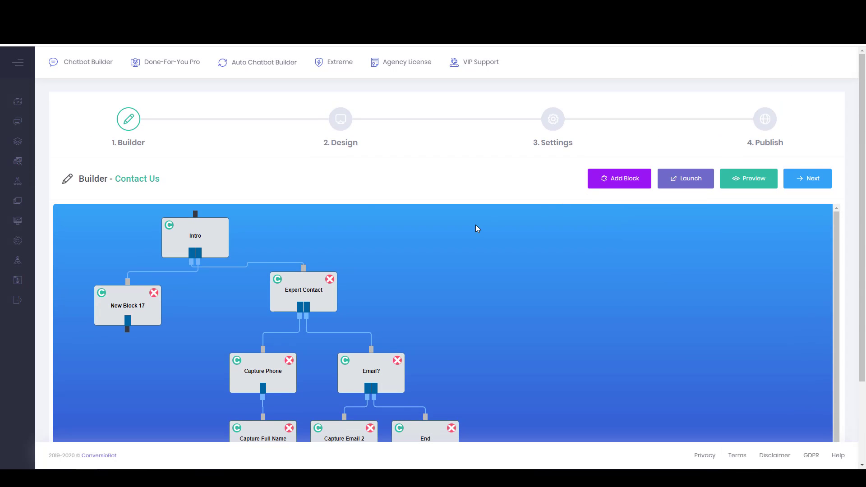
# On the Design step, set the bot background type to Gradient.
pyautogui.click(334, 122)
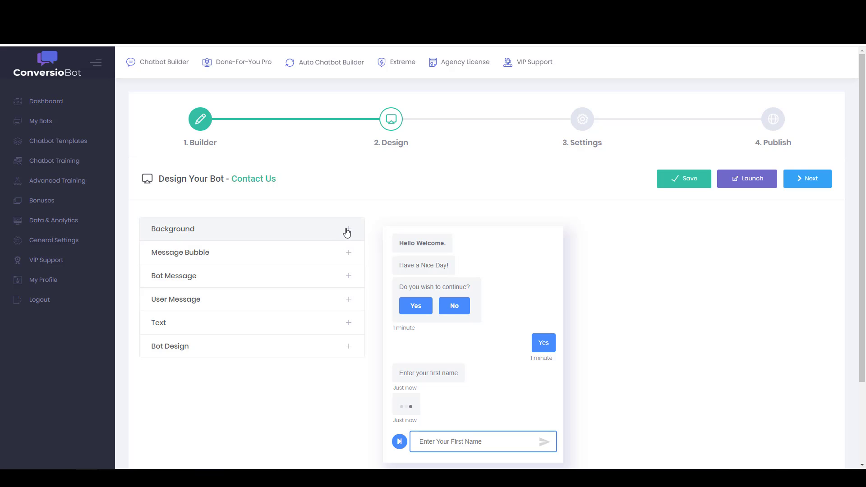
pyautogui.click(347, 230)
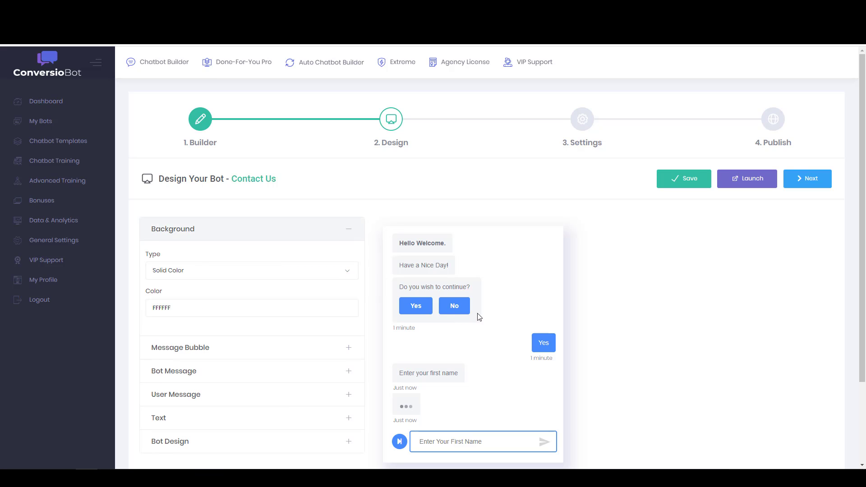
pyautogui.click(352, 277)
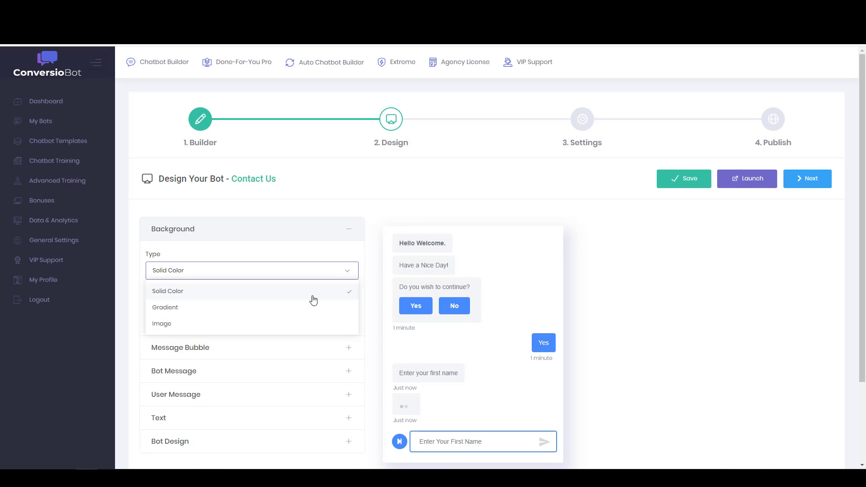
pyautogui.click(302, 316)
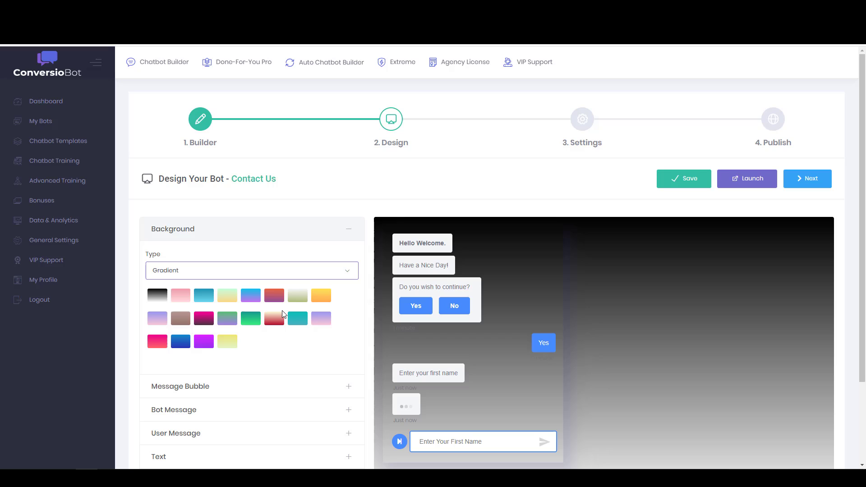
# Try several gradient swatches, apply the red-to-purple one, and collapse Background.
pyautogui.click(251, 298)
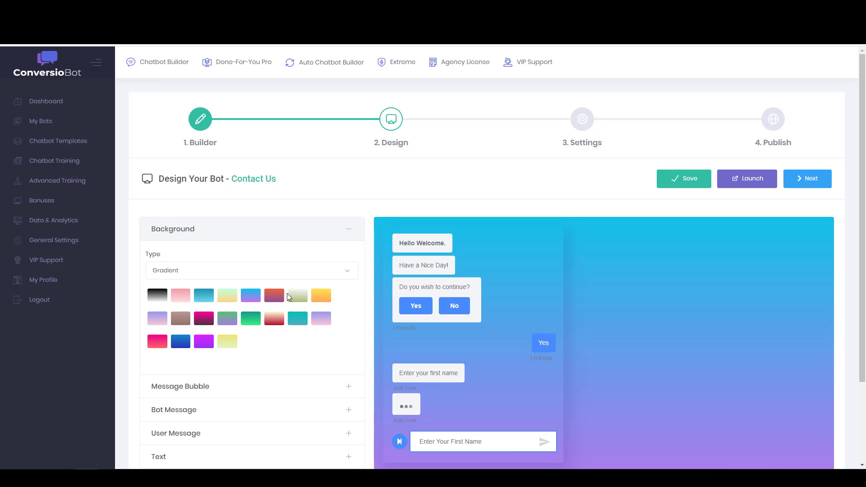
pyautogui.click(251, 319)
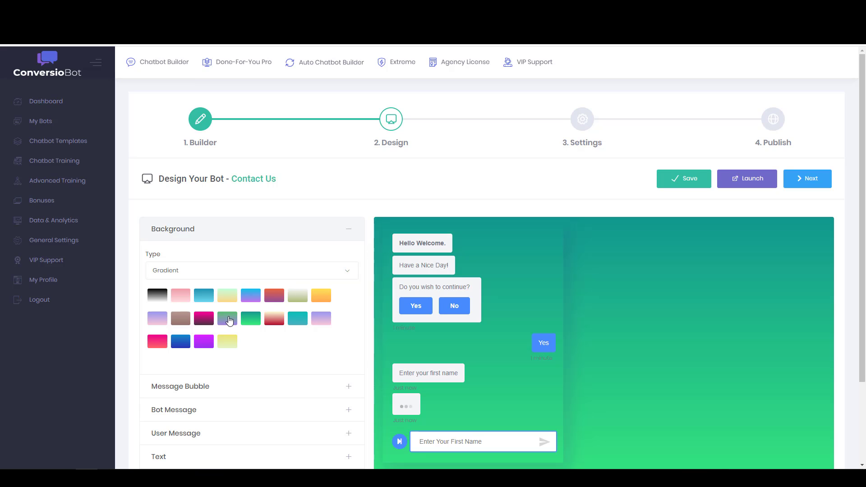
pyautogui.click(228, 320)
pyautogui.click(226, 297)
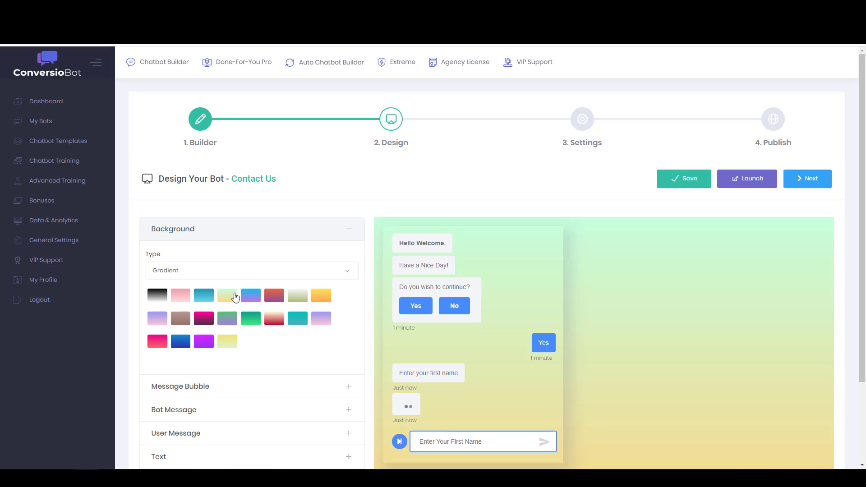
pyautogui.click(272, 296)
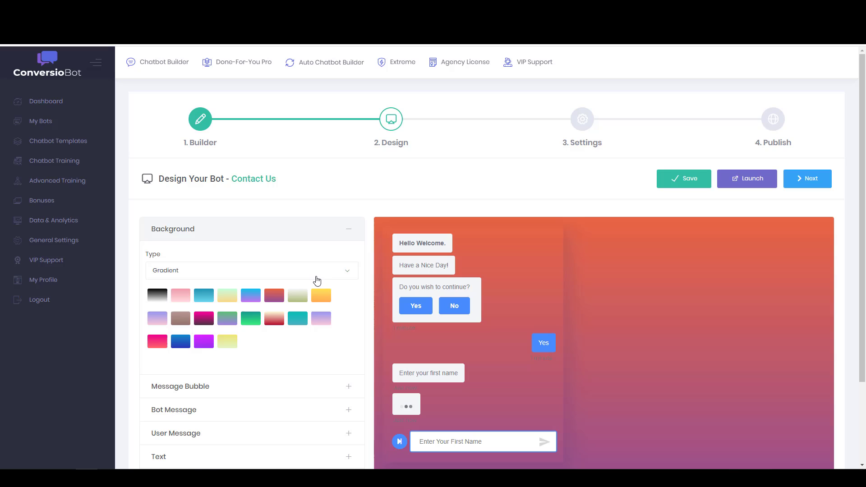
pyautogui.click(350, 274)
pyautogui.click(351, 273)
pyautogui.click(348, 231)
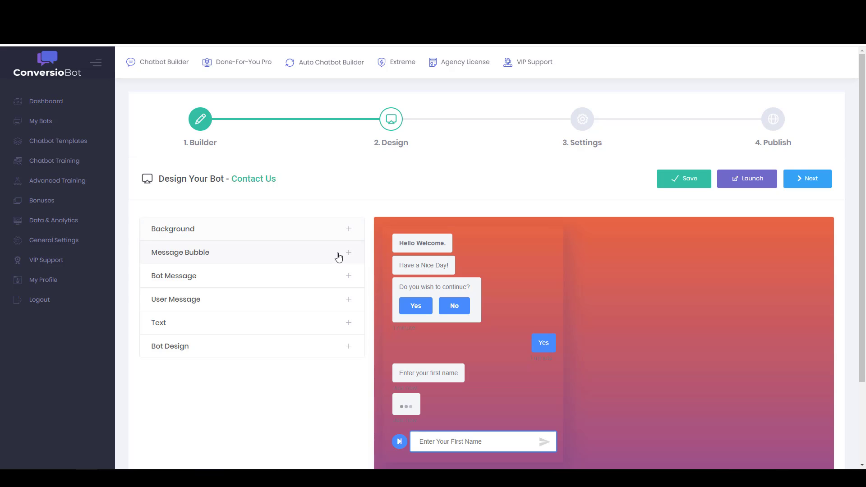
# Set the message bubble shape to Shape 1 for rounded bubbles.
pyautogui.click(347, 253)
pyautogui.click(345, 294)
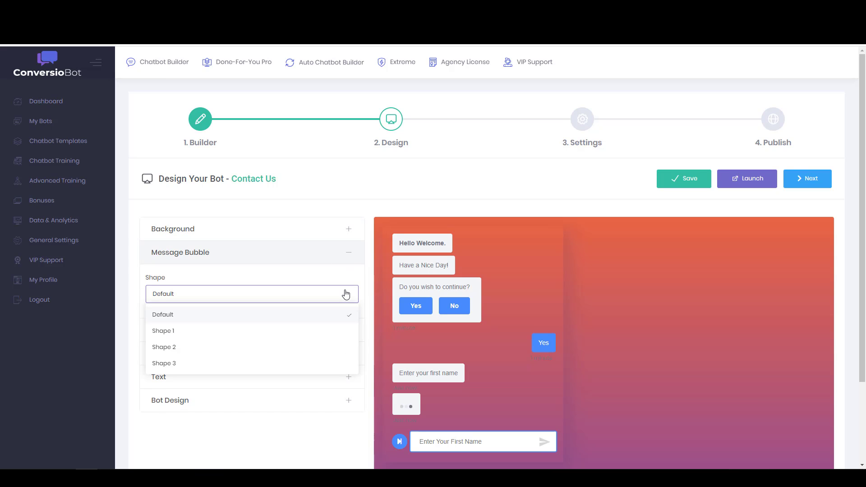
pyautogui.click(324, 330)
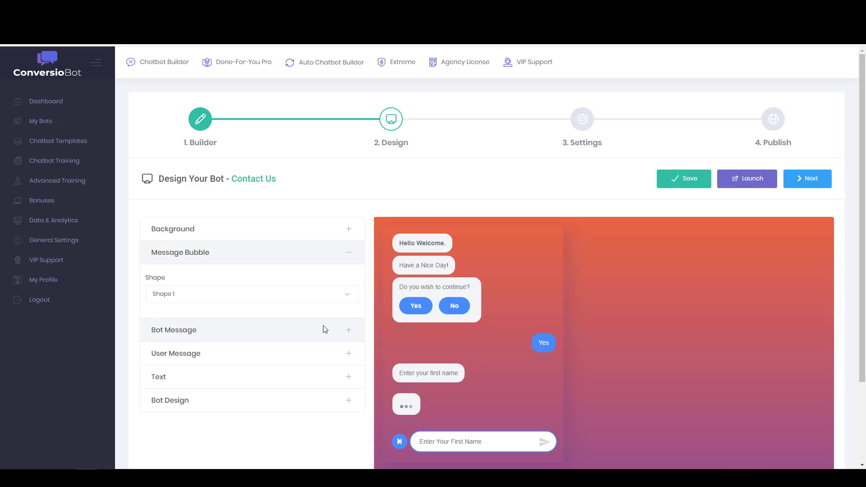
pyautogui.click(350, 256)
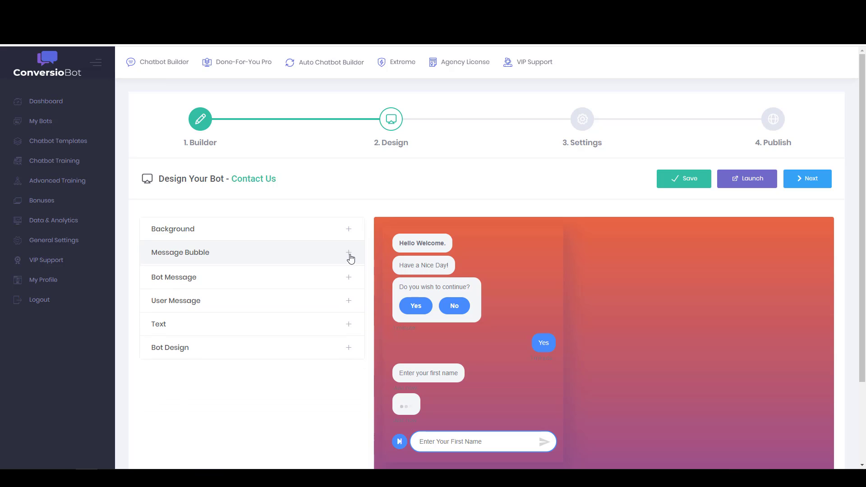
# Review the Bot Message and Text settings (Open sans, 14px), then expand Bot Design.
pyautogui.click(349, 283)
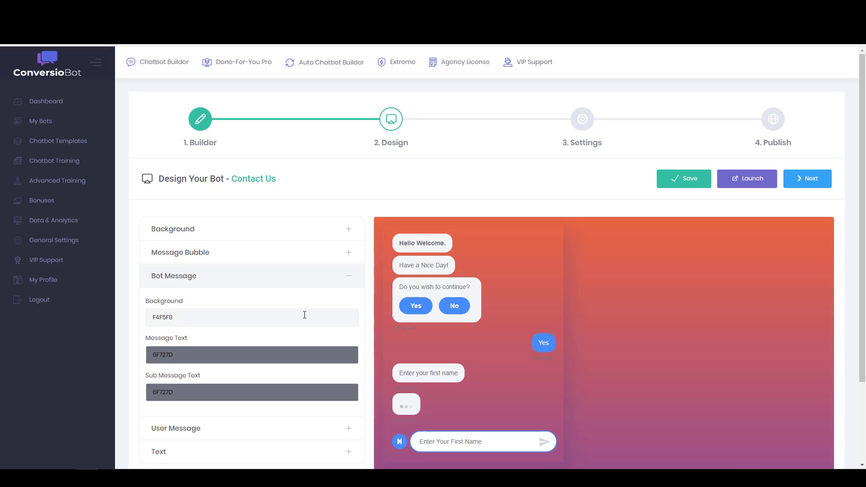
pyautogui.click(344, 284)
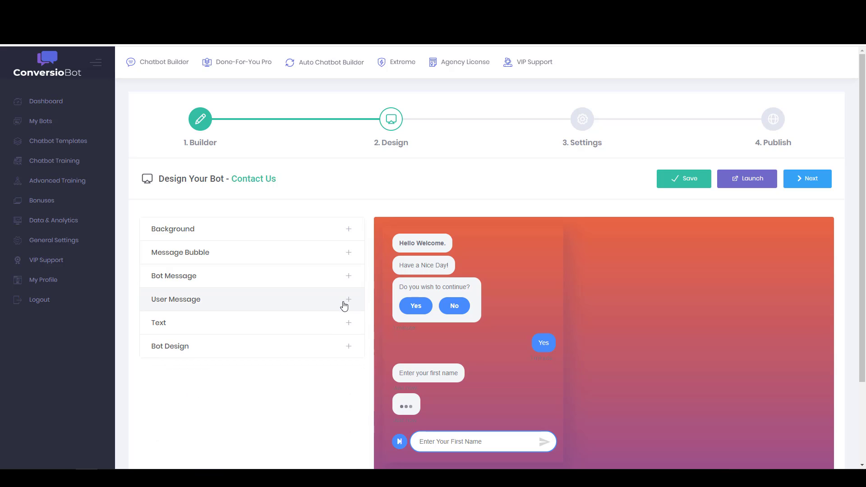
pyautogui.click(339, 327)
pyautogui.click(339, 327)
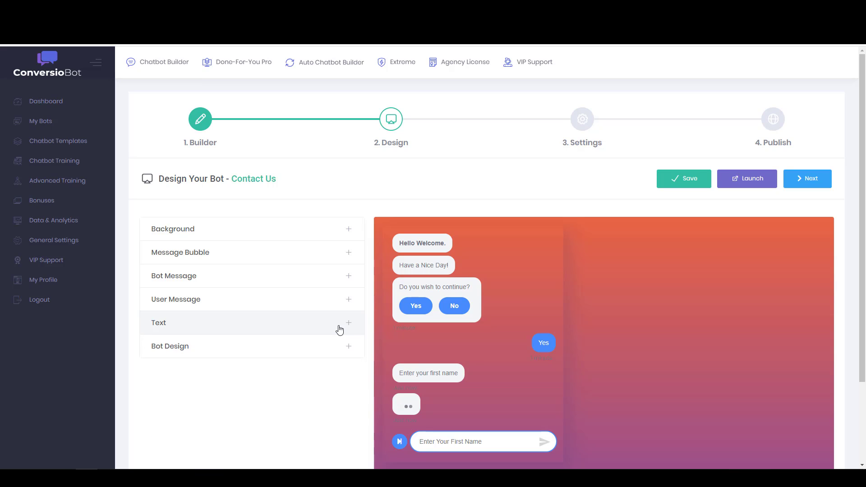
pyautogui.click(339, 327)
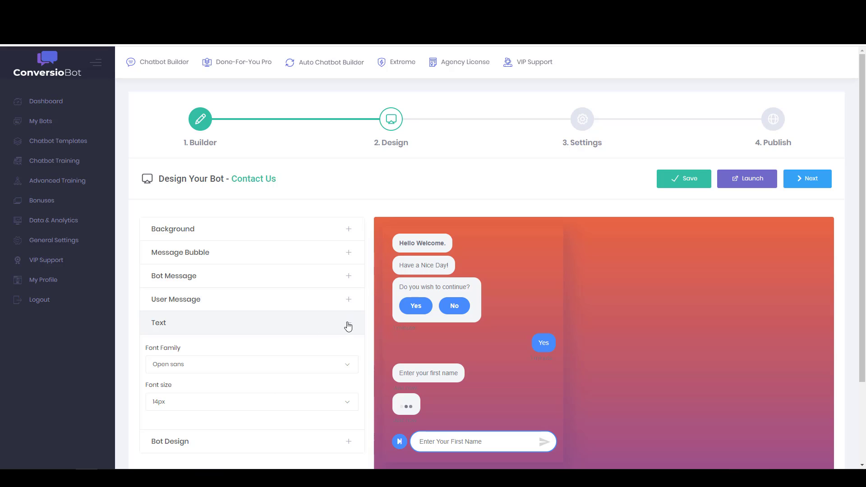
pyautogui.click(348, 324)
pyautogui.click(347, 349)
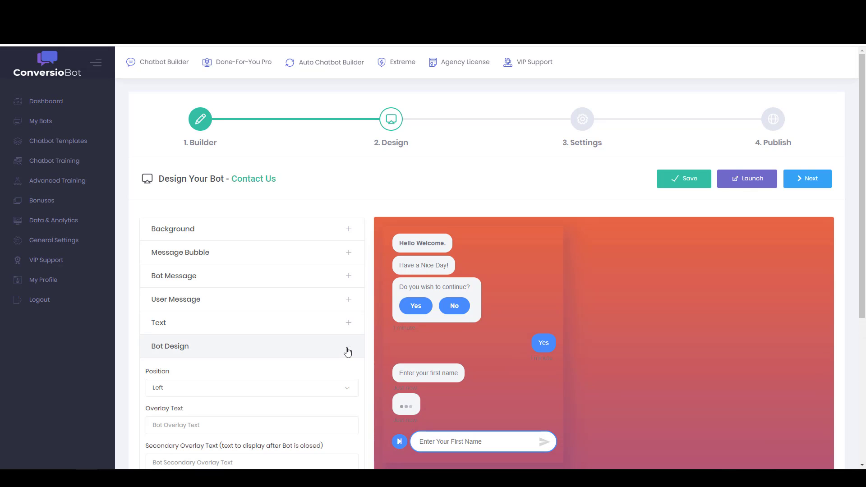
# Set the bot position to Right with overlay text 'hi!' and secondary overlay text 'bye!'.
pyautogui.scroll(-2, 346, 343)
pyautogui.click(347, 302)
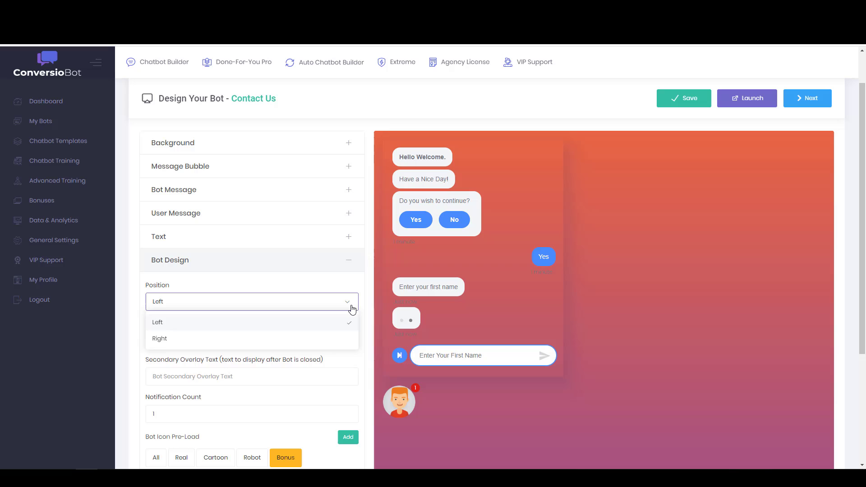
pyautogui.click(334, 339)
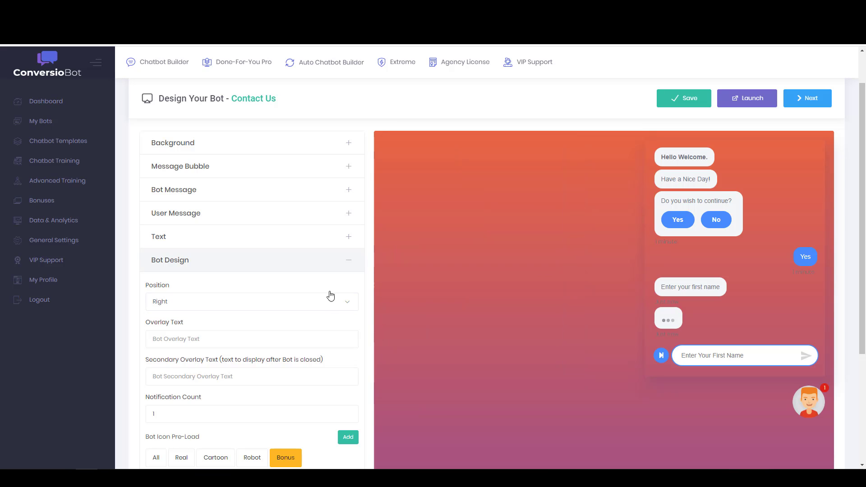
pyautogui.click(317, 335)
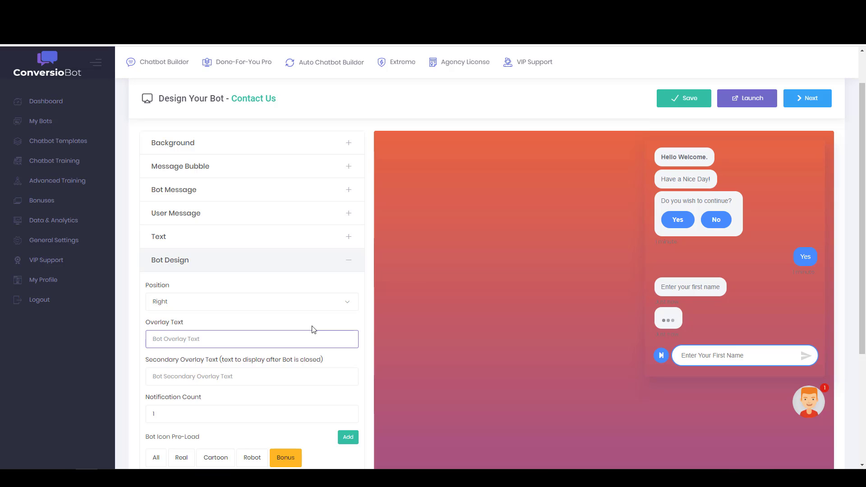
pyautogui.write('hi!')
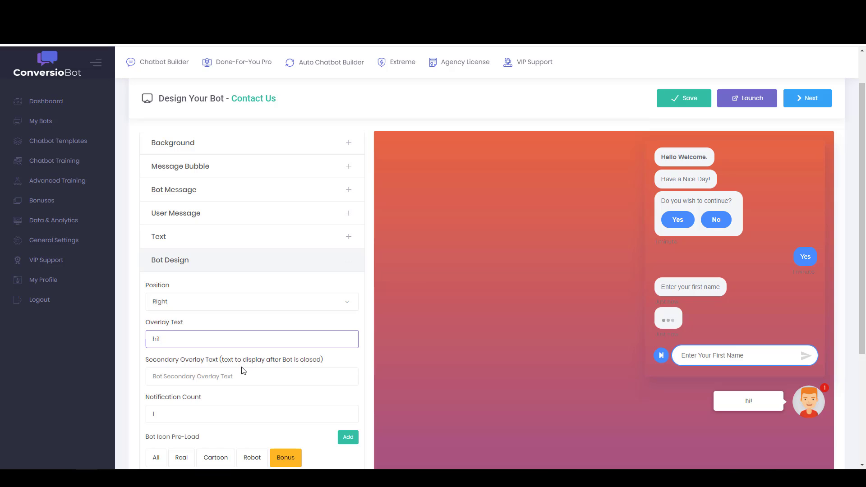
pyautogui.click(238, 378)
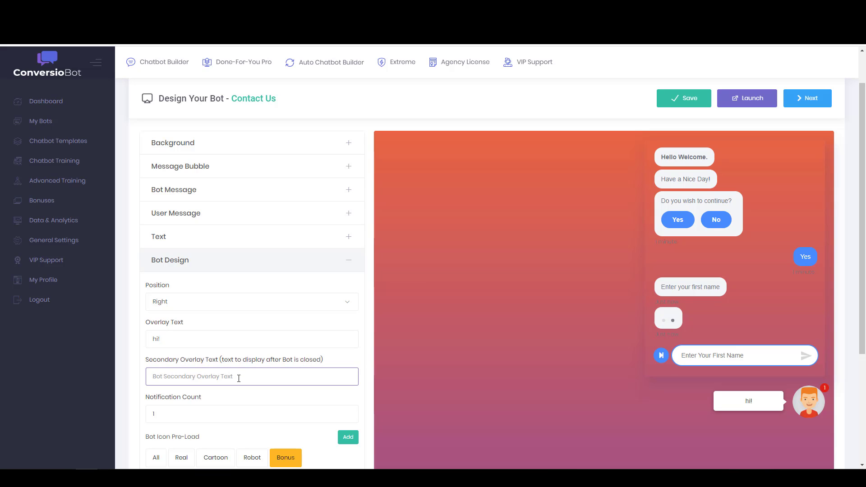
pyautogui.write('bye!')
# Set the notification count to 4.
pyautogui.scroll(-2, 238, 374)
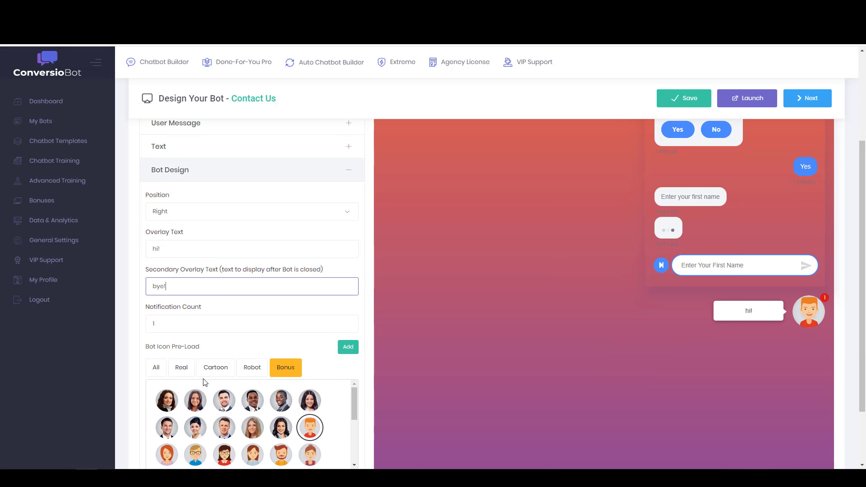
pyautogui.scroll(-1, 228, 295)
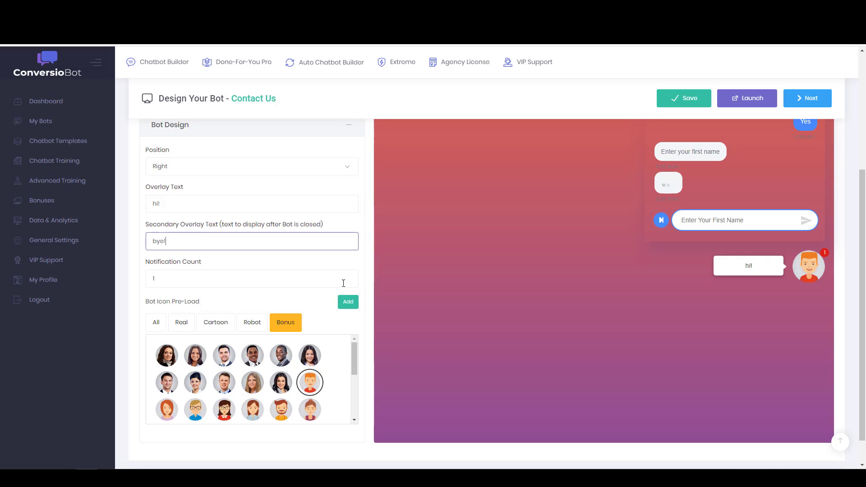
pyautogui.click(348, 282)
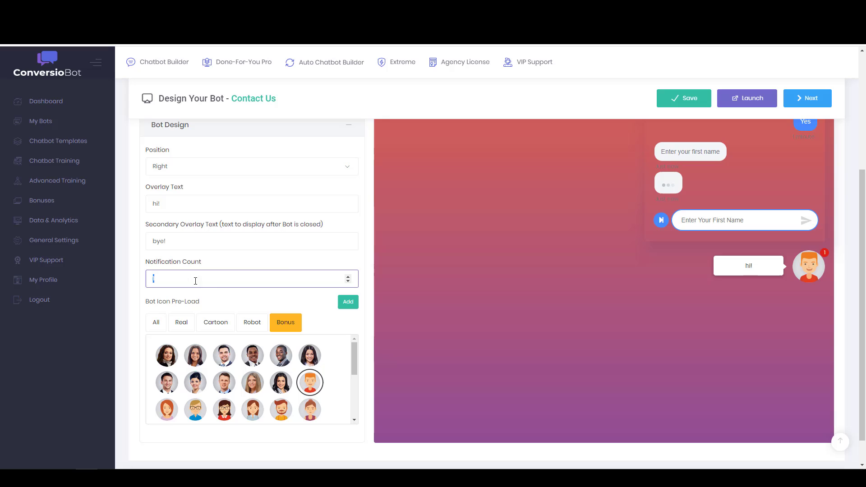
pyautogui.doubleClick(350, 275)
# Try several robot avatars and settle on the grey robot icon.
pyautogui.scroll(-3, 301, 369)
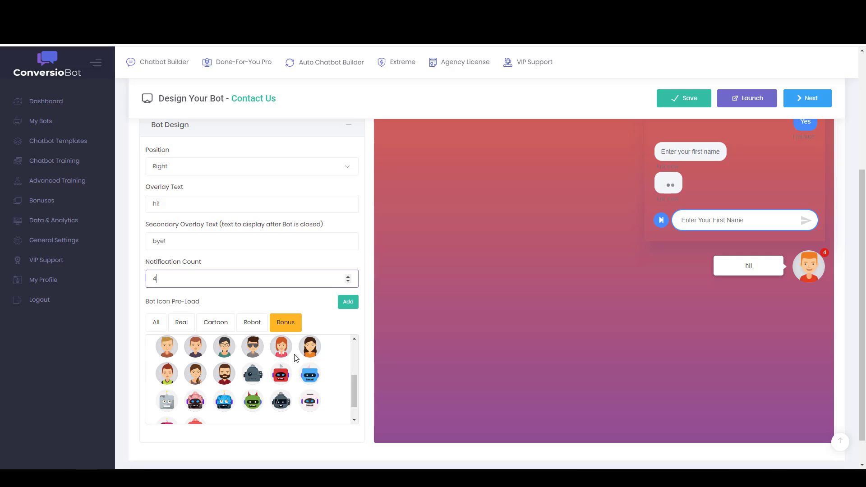
pyautogui.click(249, 378)
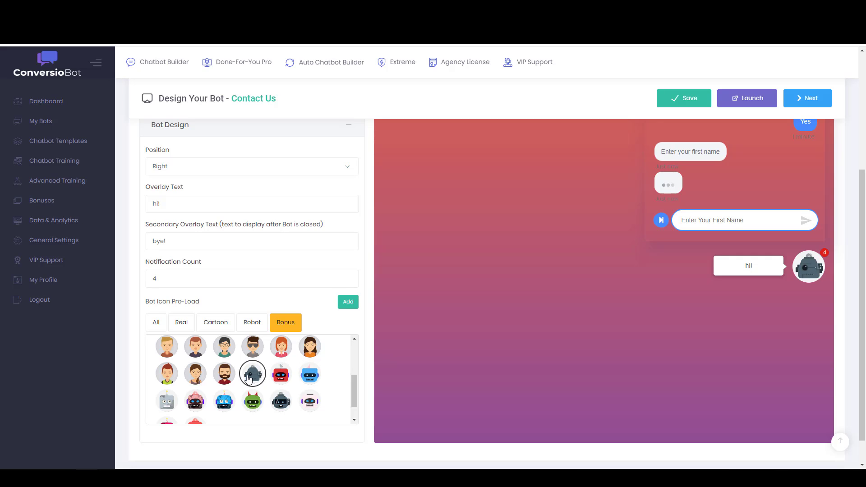
pyautogui.click(229, 401)
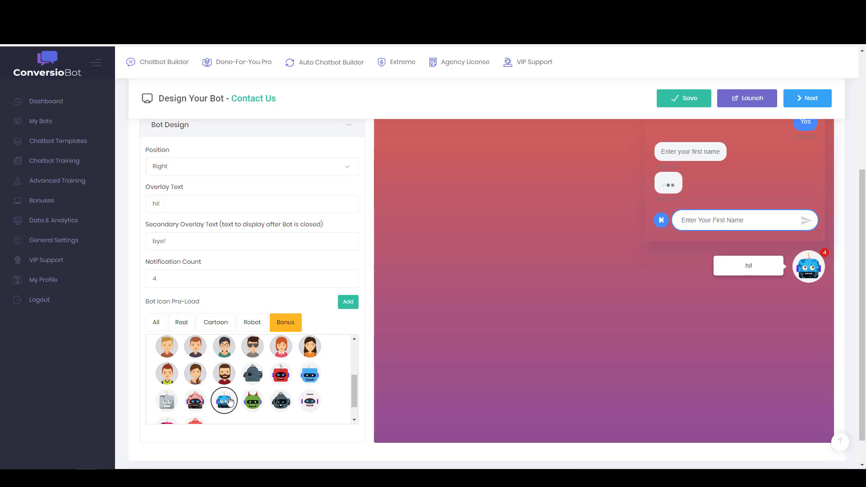
pyautogui.click(202, 401)
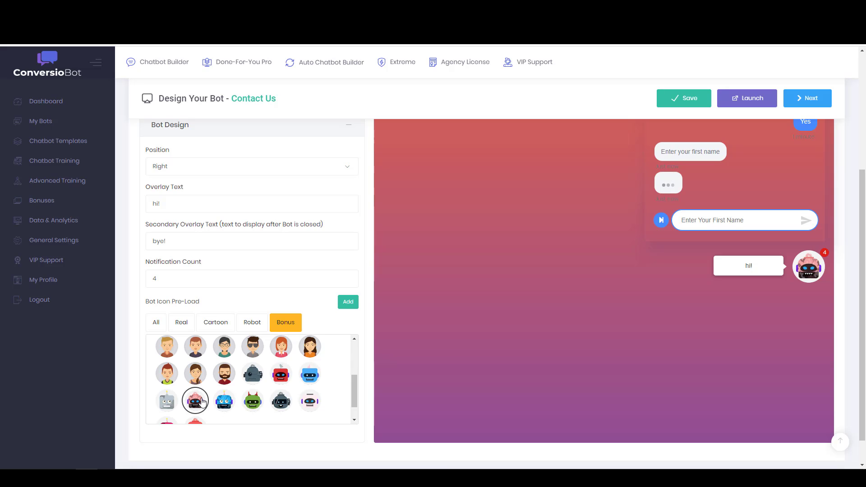
pyautogui.click(168, 401)
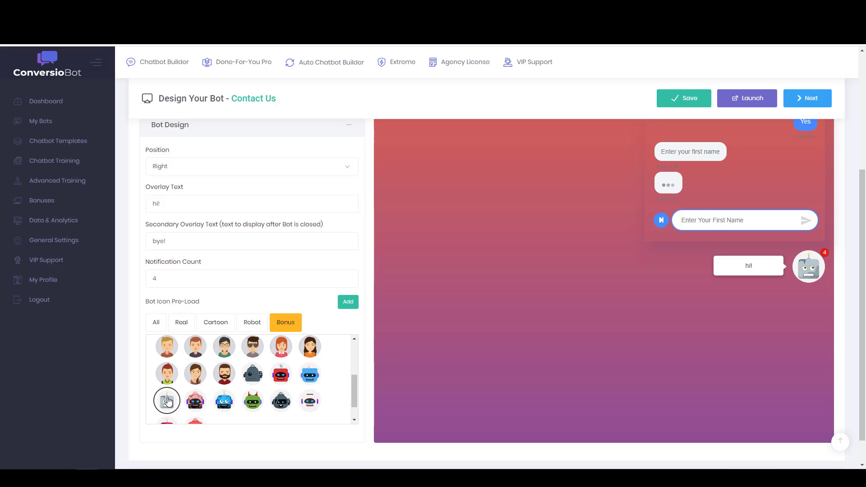
pyautogui.scroll(5, 221, 361)
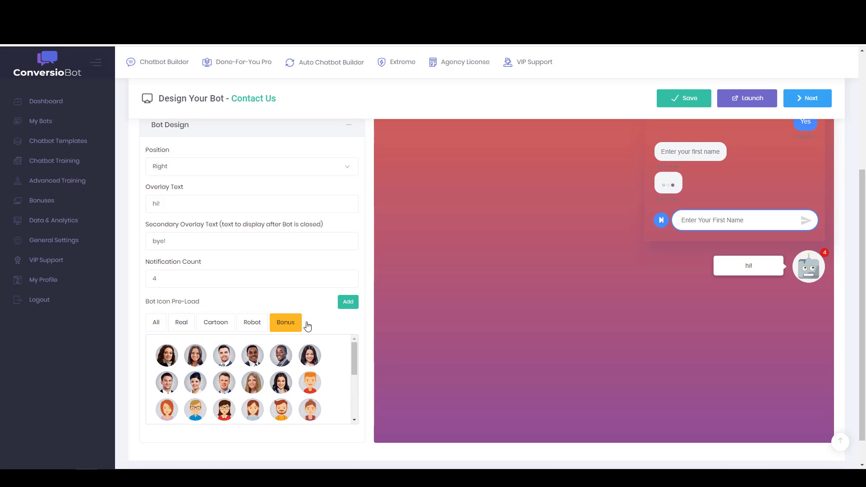
pyautogui.scroll(5, 371, 384)
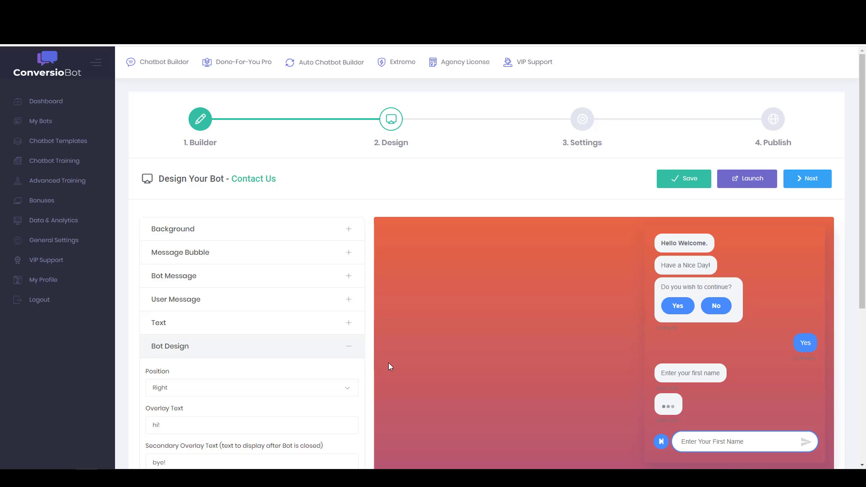
# Change the bot name to 'AlexBot' on the Settings step.
pyautogui.click(582, 119)
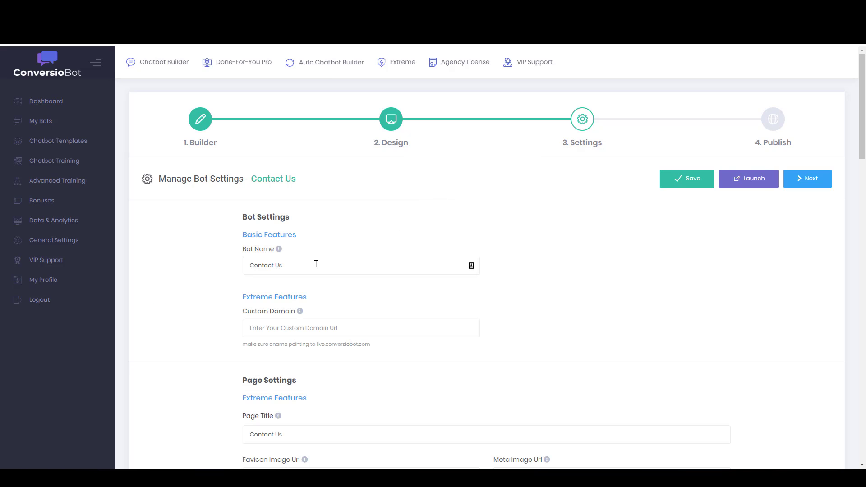
pyautogui.moveTo(315, 265); pyautogui.dragTo(203, 265)
pyautogui.write('Ale')
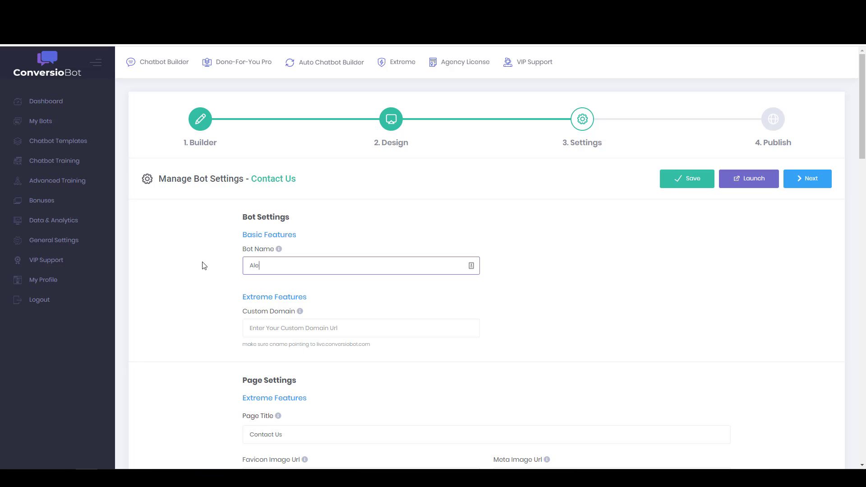
pyautogui.write('xBot')
# Look through the remaining bot settings and go to the 4. Publish step.
pyautogui.scroll(-3, 320, 241)
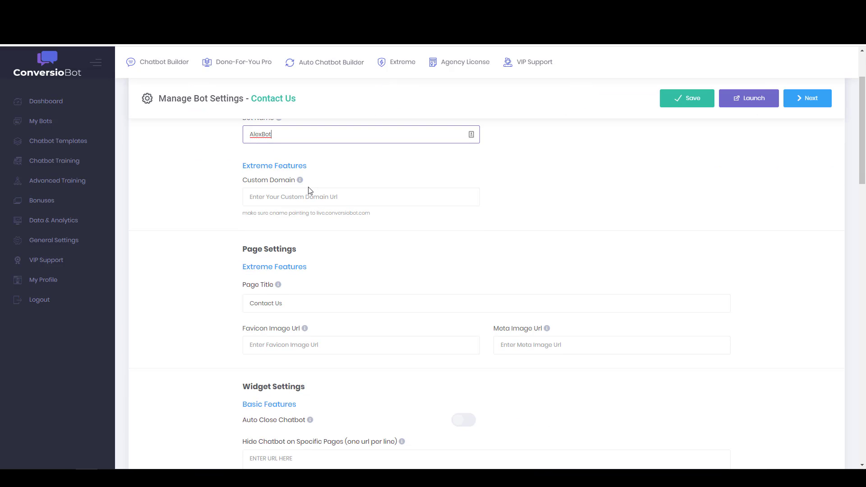
pyautogui.scroll(-6, 307, 191)
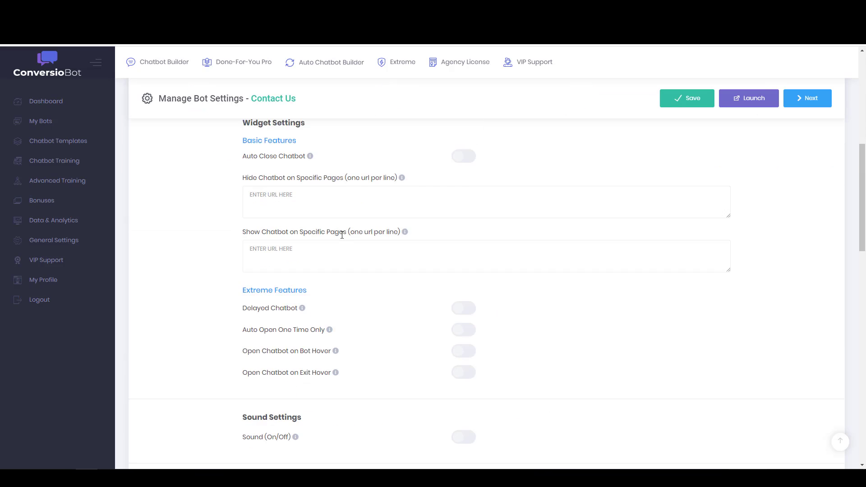
pyautogui.scroll(-12, 342, 235)
pyautogui.scroll(-6, 347, 242)
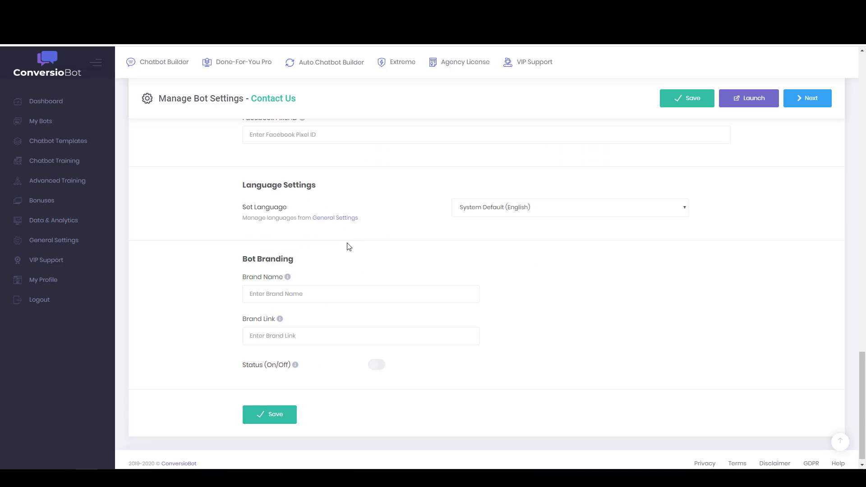
pyautogui.scroll(20, 352, 250)
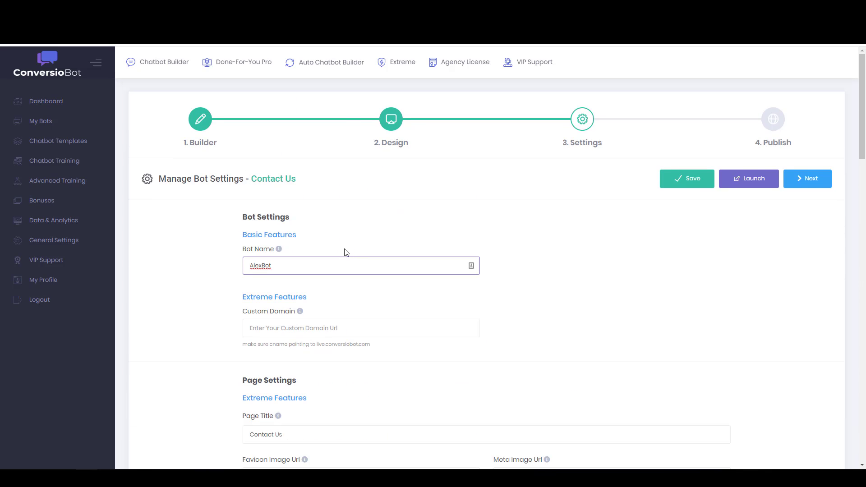
pyautogui.click(772, 121)
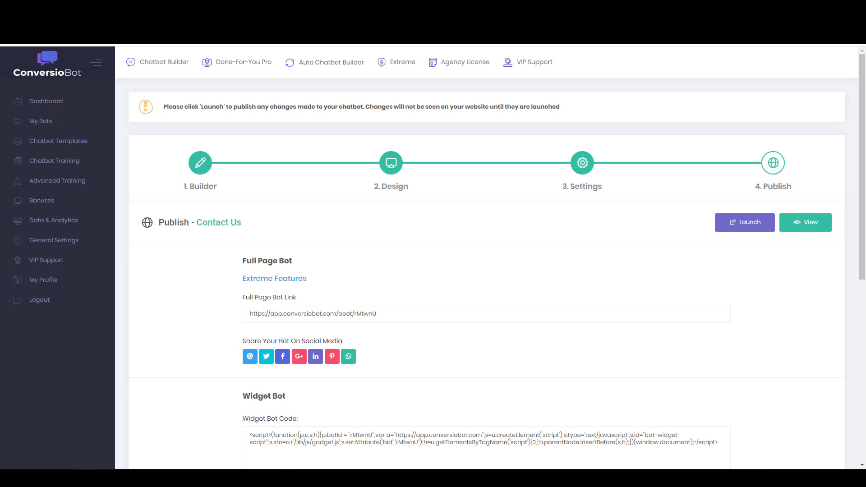
# Return to the Builder step and launch the Contact Us bot.
pyautogui.click(199, 167)
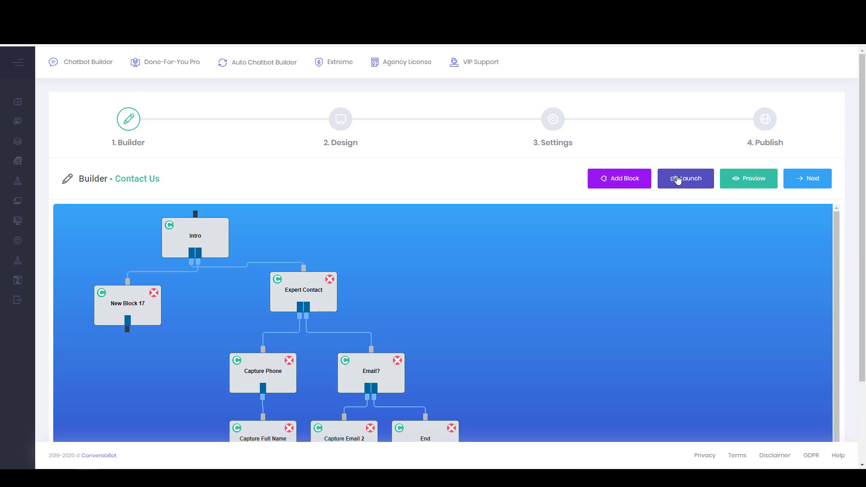
pyautogui.click(676, 179)
# Open My Bots and switch the Contact Us bot from ON to OFF.
pyautogui.click(36, 122)
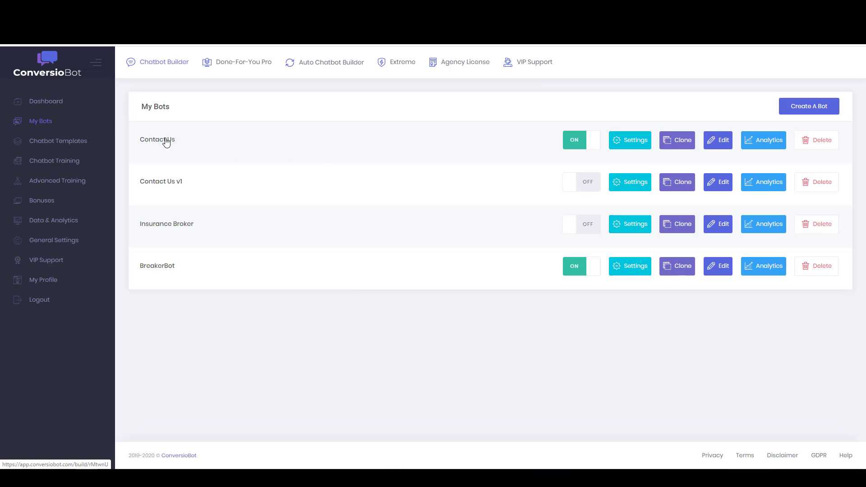
pyautogui.click(573, 146)
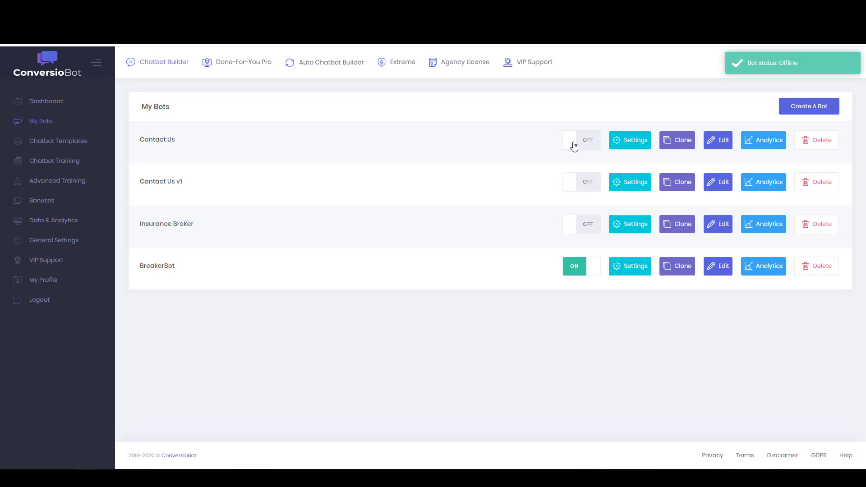